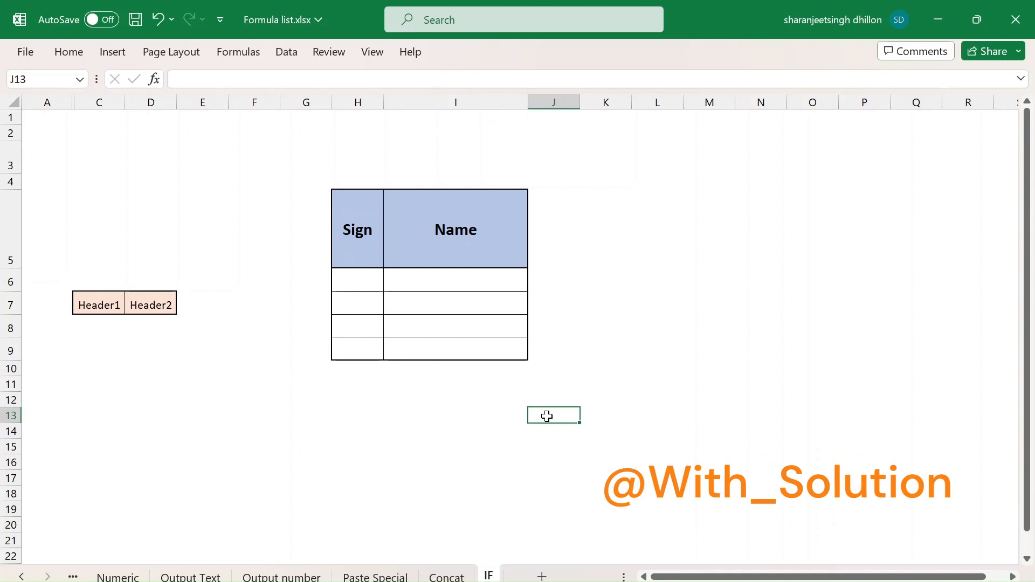
Unhide column B on the IF sheet to bring back the Boolean Value notes.
right_click(70, 577)
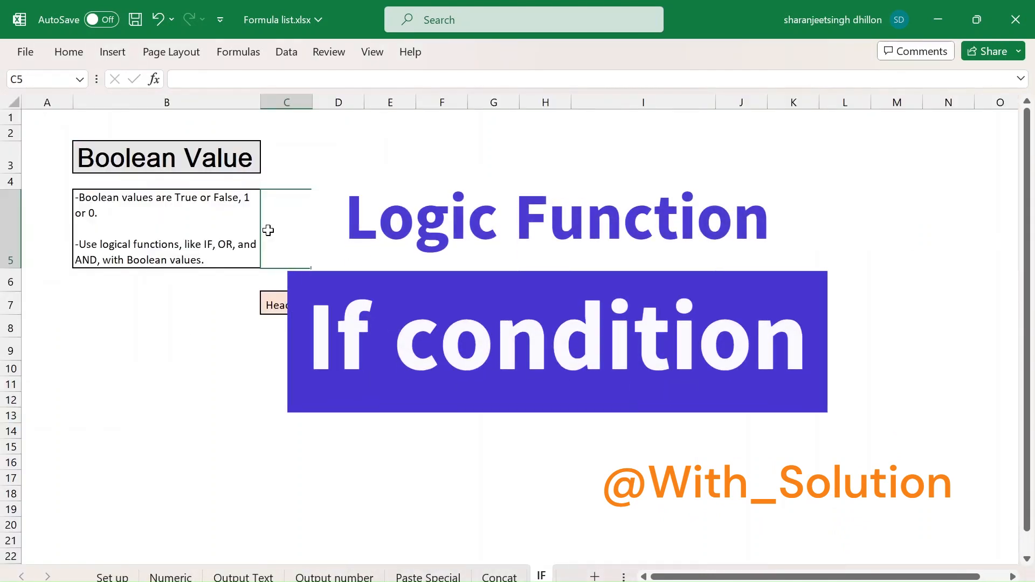
key("Left")
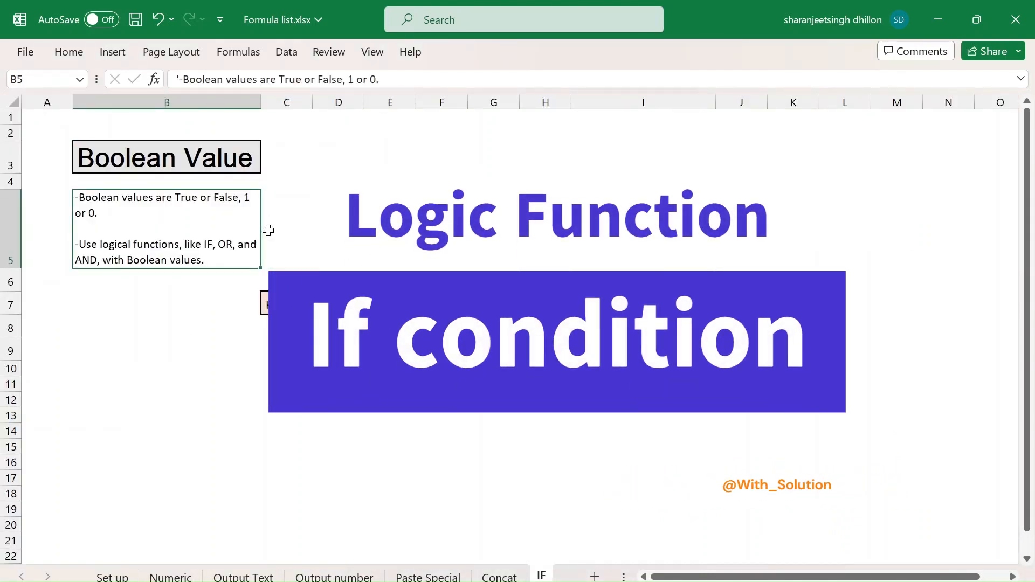
key("Up")
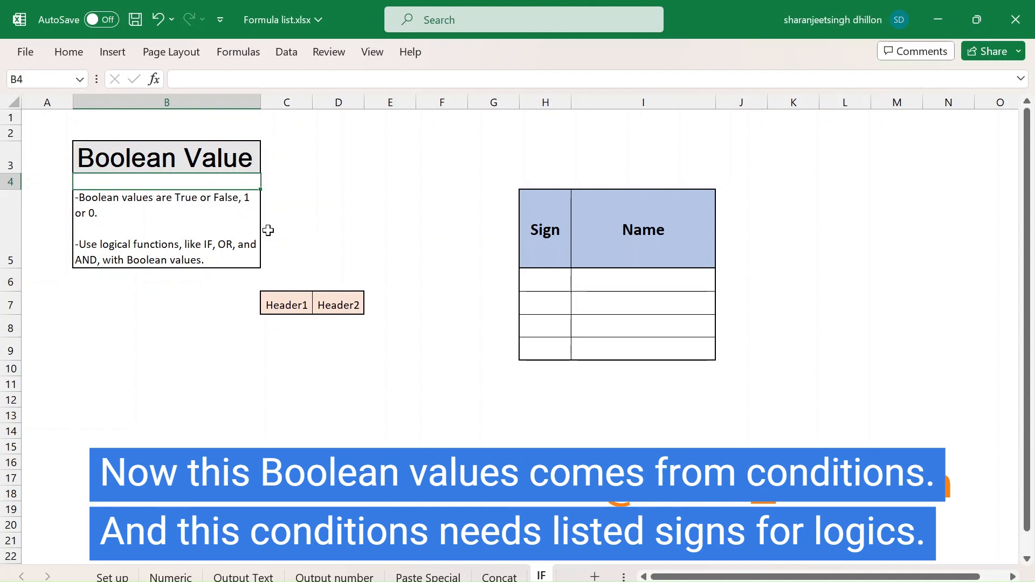
Enter = as the first sign in H6, and the text With in both C8 and D8 under the headers.
left_click(545, 285)
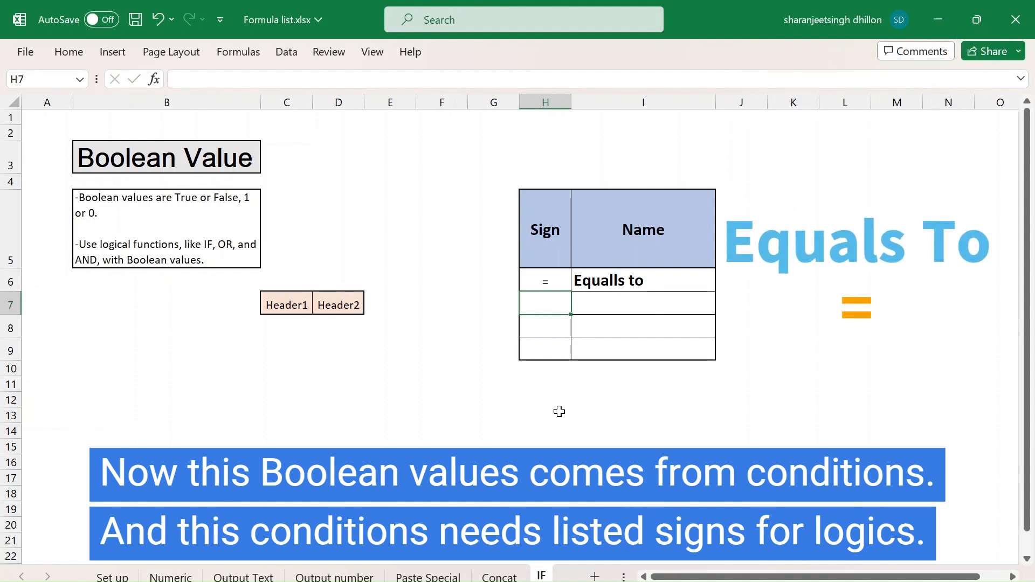
left_click(292, 331)
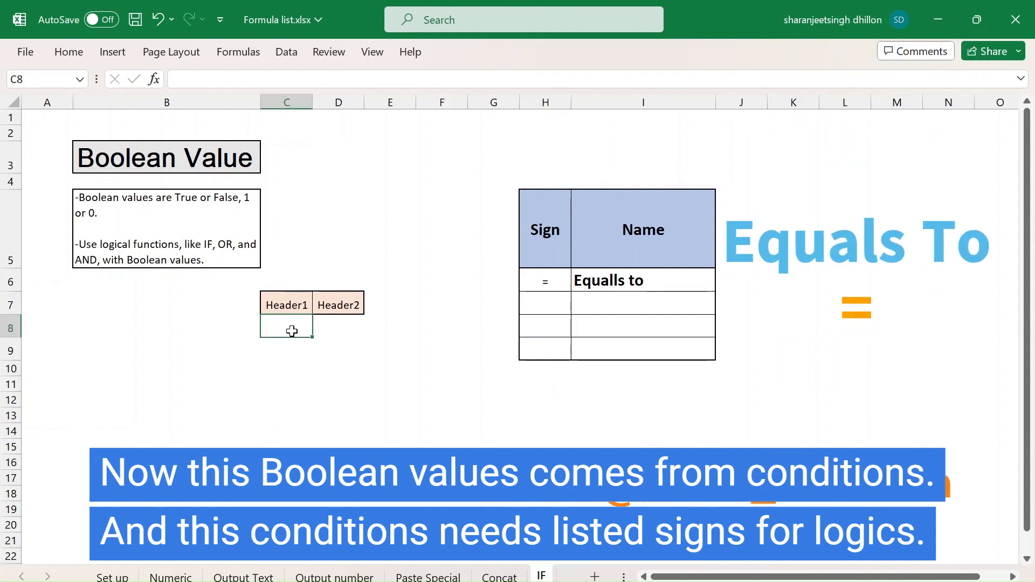
type("W")
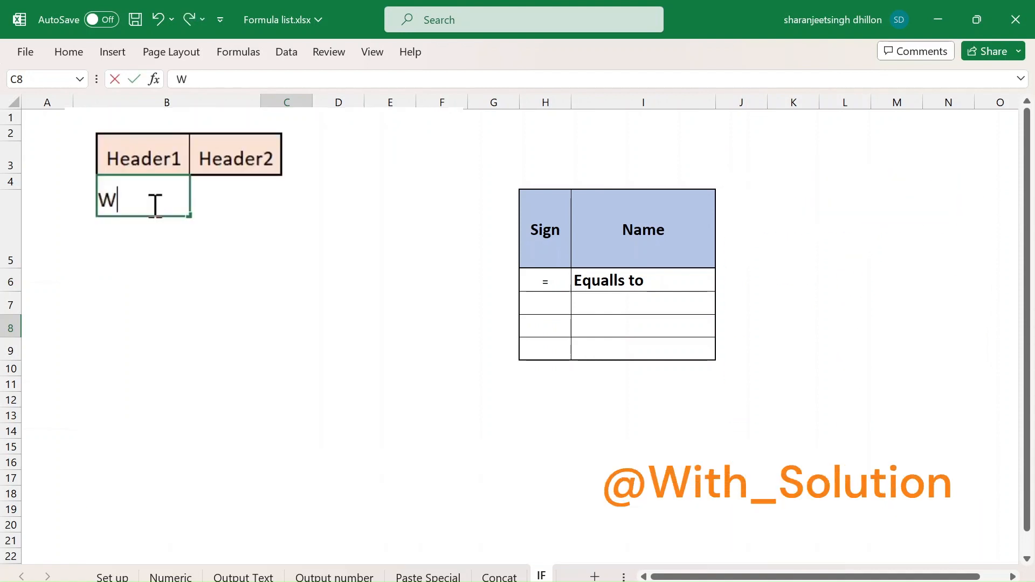
type("ith")
key("Tab")
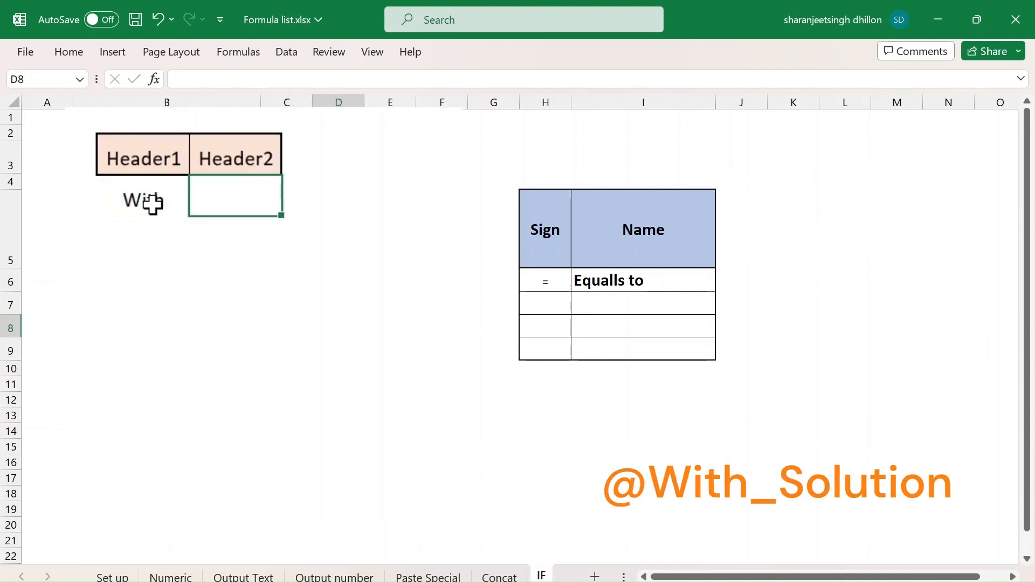
type("Witrh")
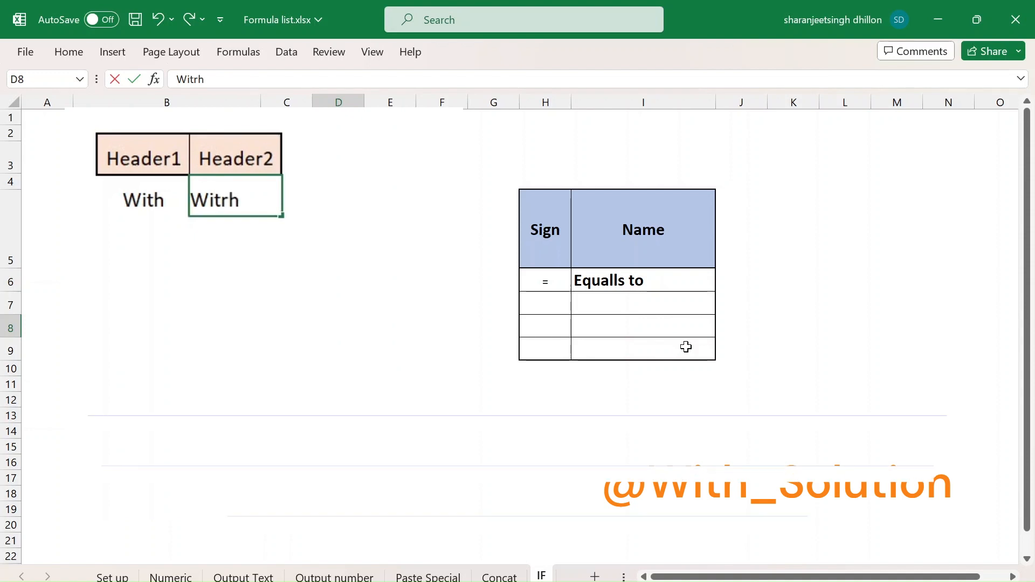
key("Tab")
key("Left")
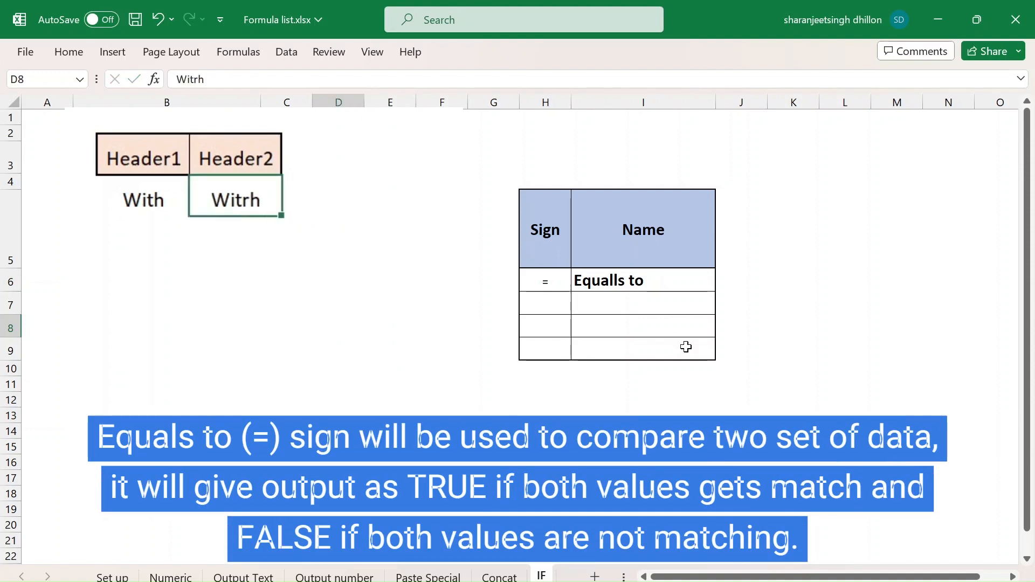
type("With")
key("Tab")
Compare the two row 8 values with the formula =C8=D8 in E8.
type("=")
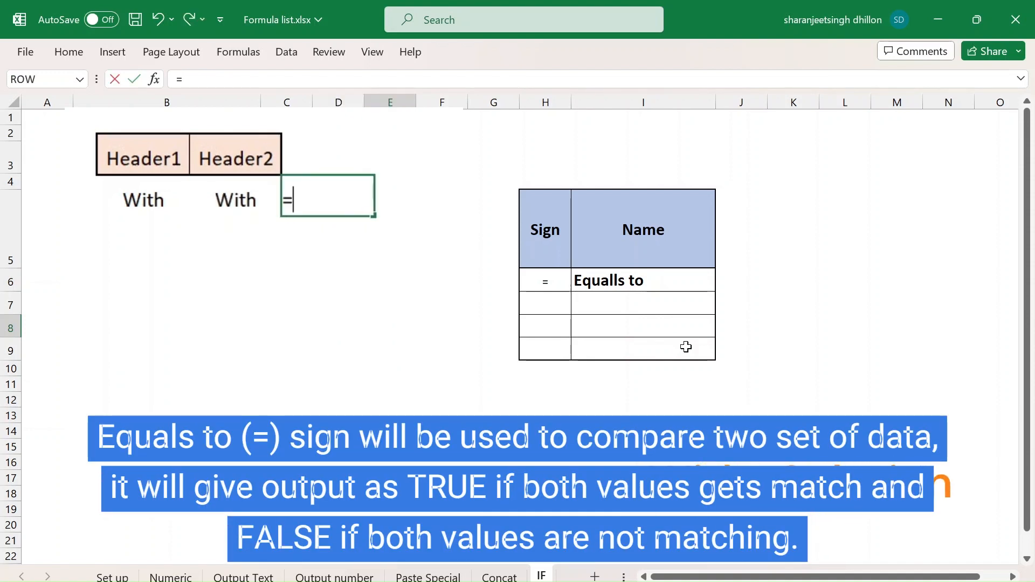
key("Left")
key("Left")
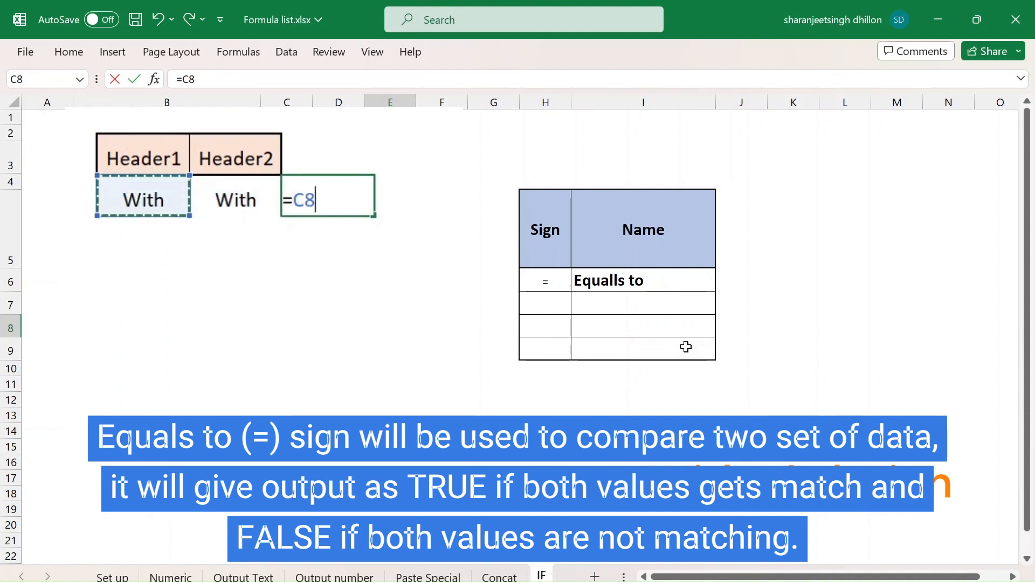
type("=")
key("Left")
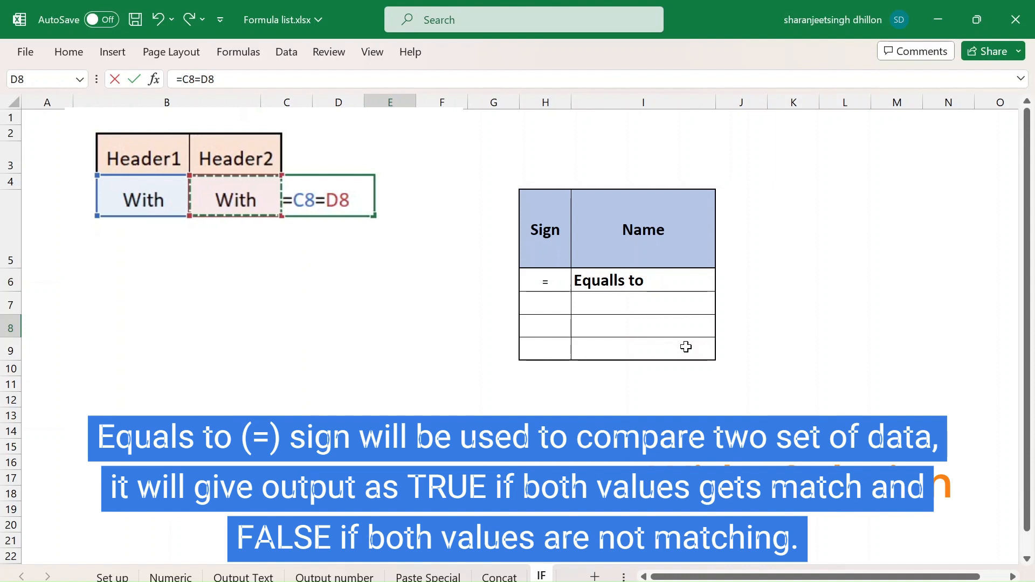
key("Return")
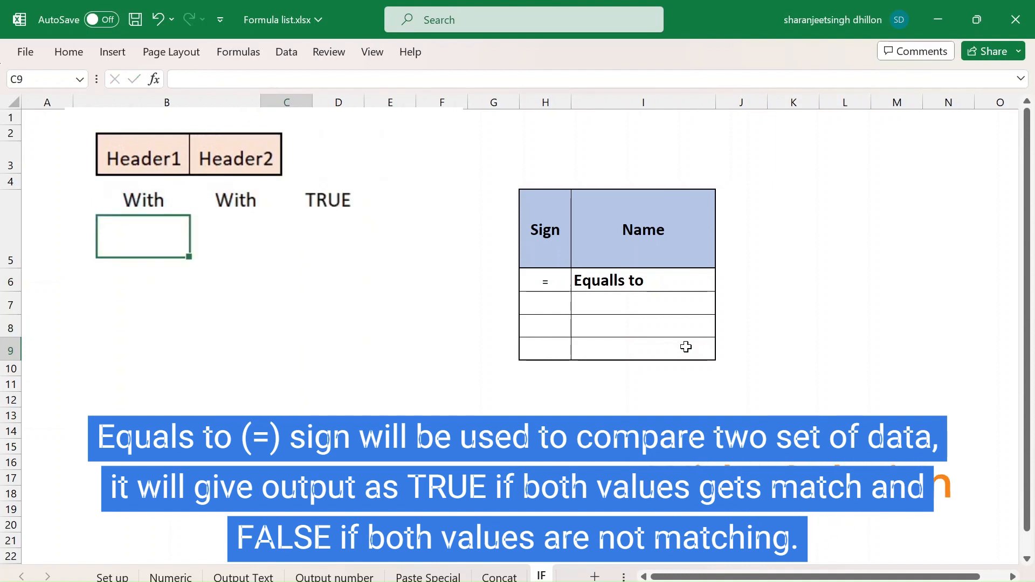
Fill row 9 with the text With in C9 and With. (including the full stop) in D9.
type("With")
key("Tab")
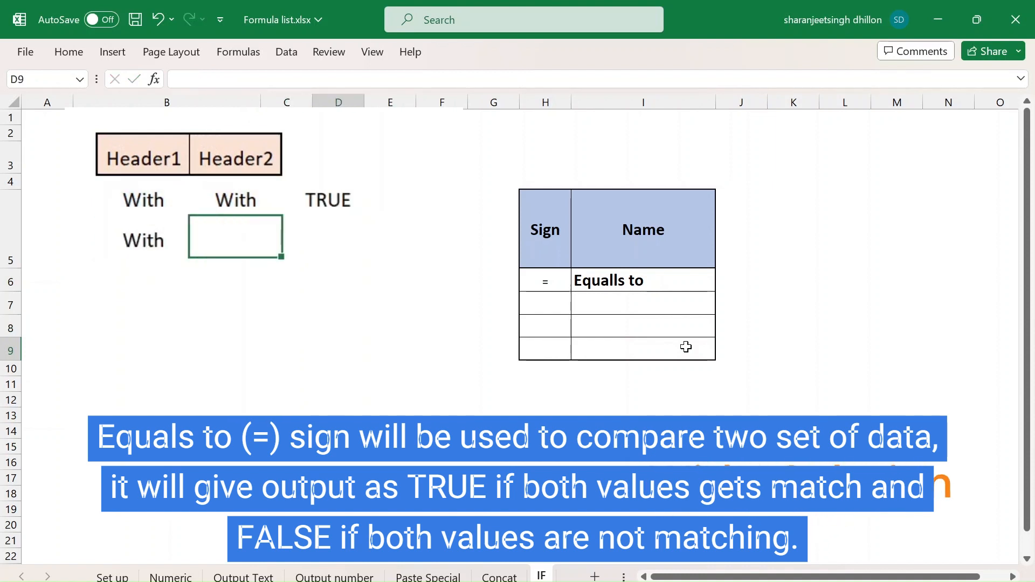
type("With,")
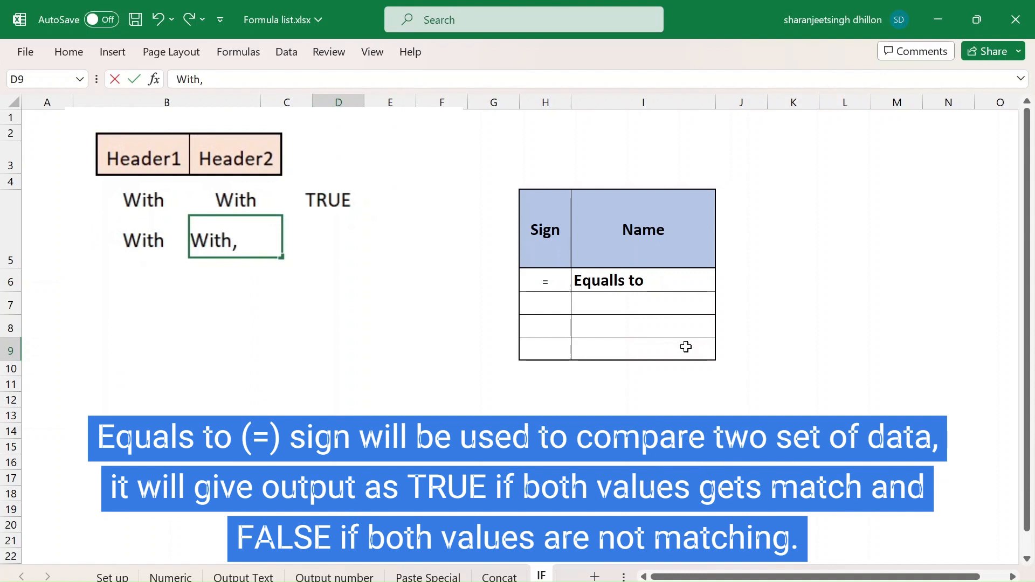
key("BackSpace")
type(".")
key("Tab")
Compare C9 with D9 using an equals-to formula in E9.
type("=")
key("Left")
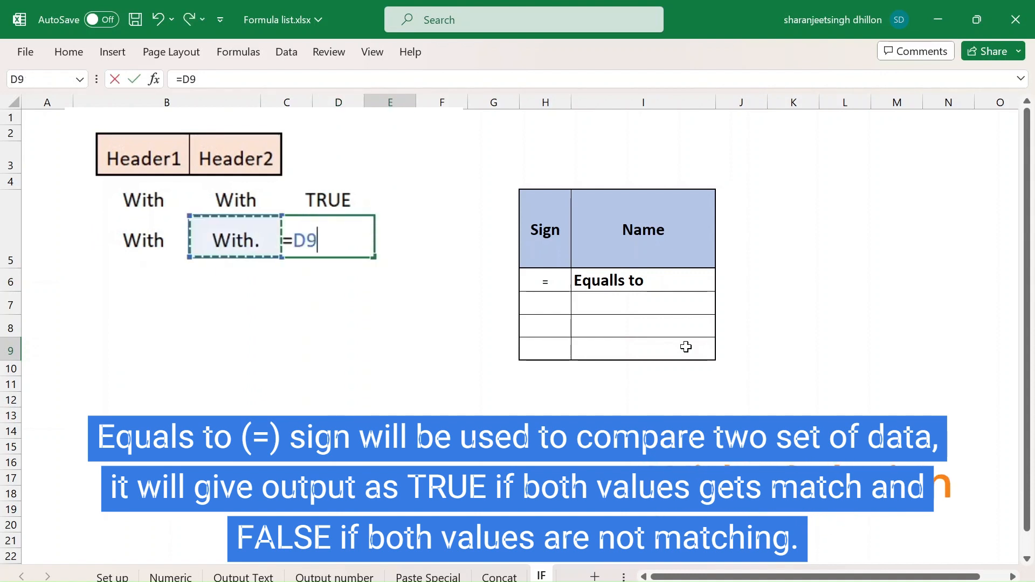
key("Left")
type("=")
key("Right")
key("Return")
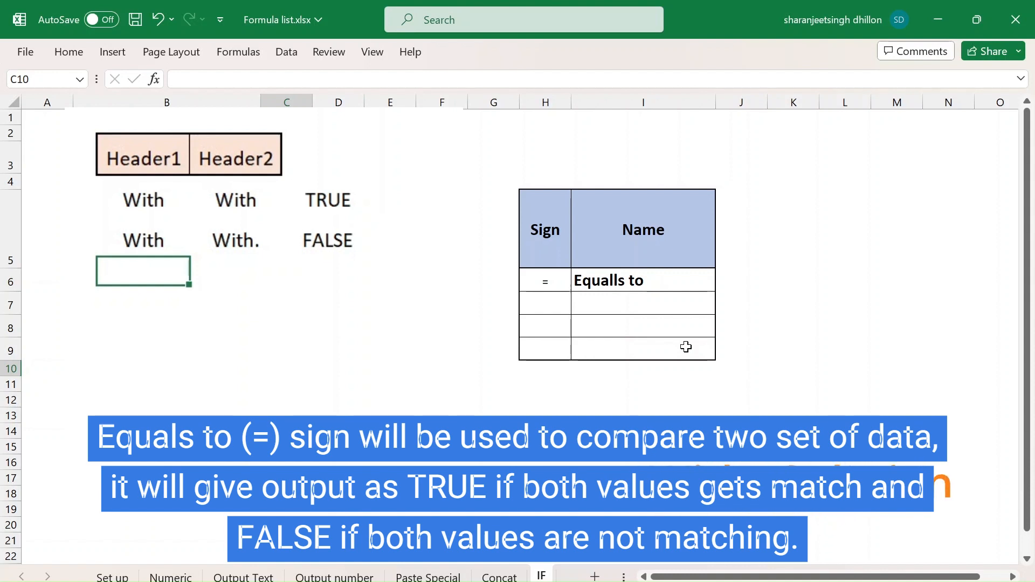
Enter the numbers 1 in C10 and 0 in D10 as the third comparison pair.
type("1")
key("Tab")
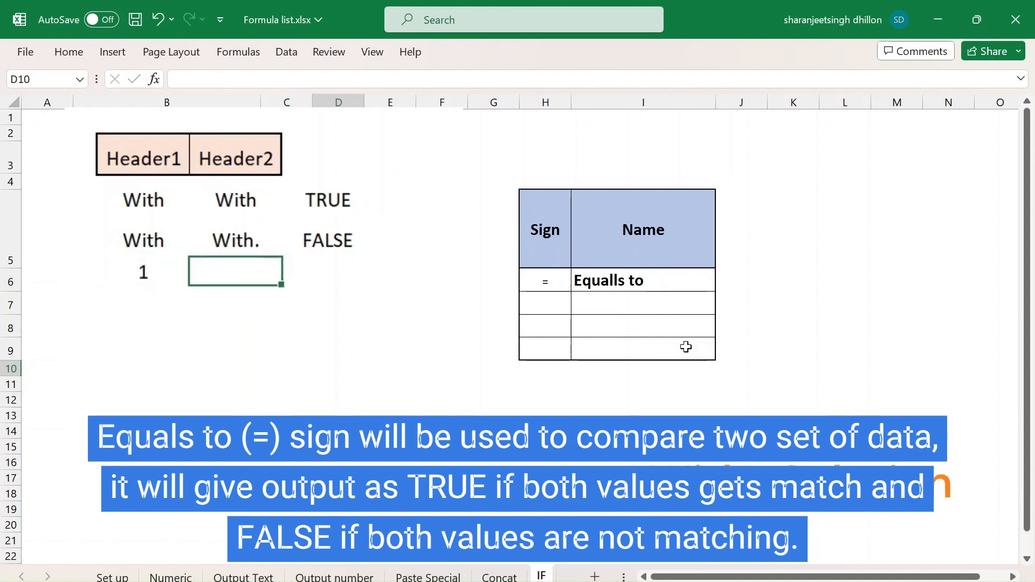
type("0")
key("Tab")
Compare the numbers in row 10 with the formula =C10=D10 in E10.
type("=")
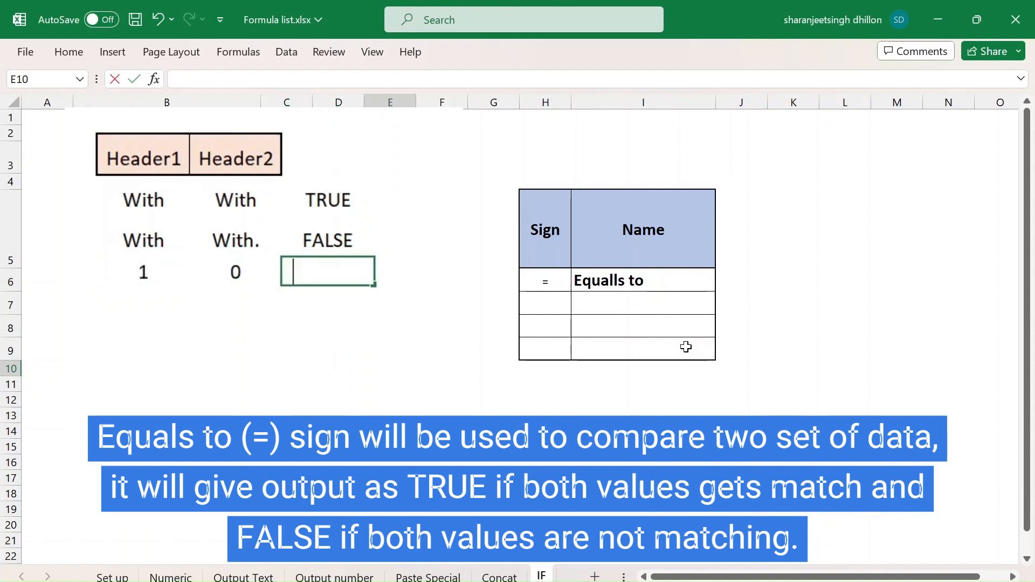
key("Left")
key("Left")
type("=")
key("Left")
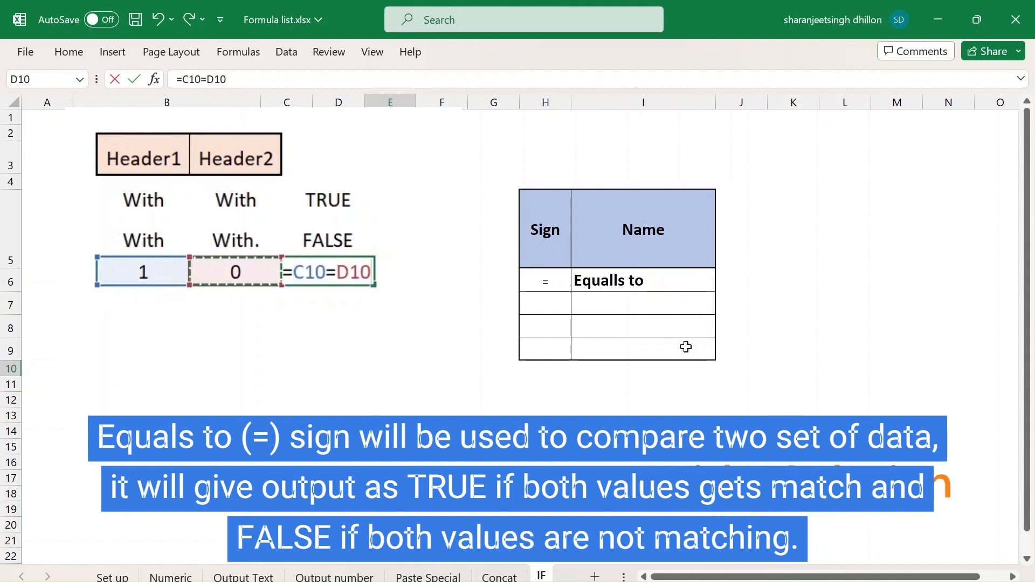
key("Return")
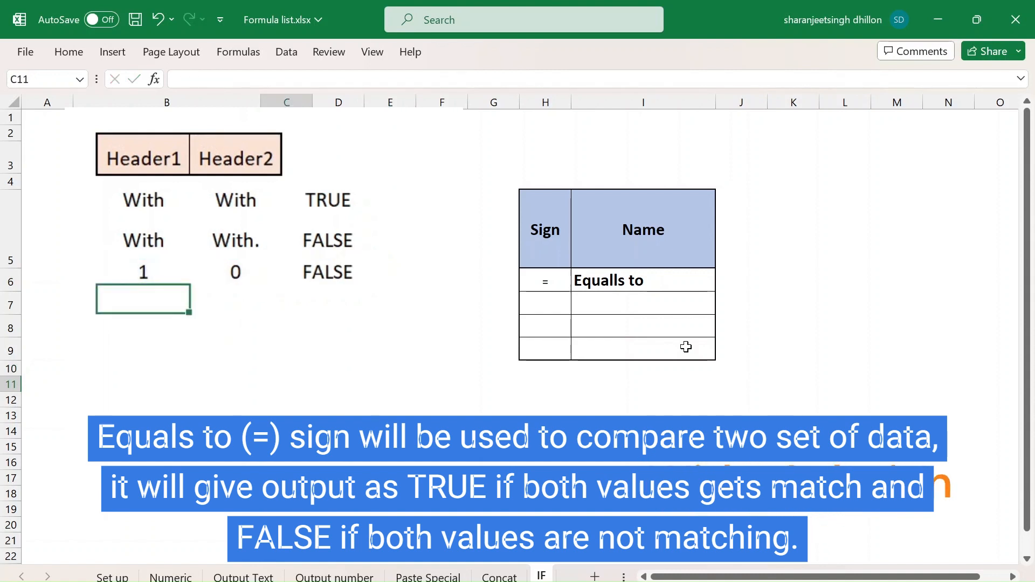
Enter the number 6 in both C11 and D11 as the fourth comparison pair.
type("1`")
key("Tab")
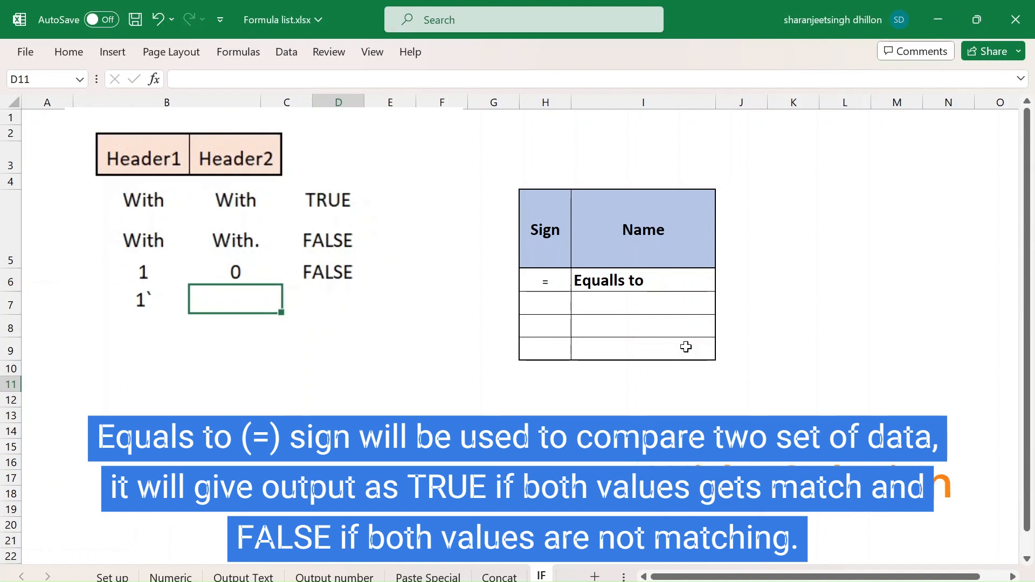
key("Left")
type("6")
key("Tab")
type("6")
key("Tab")
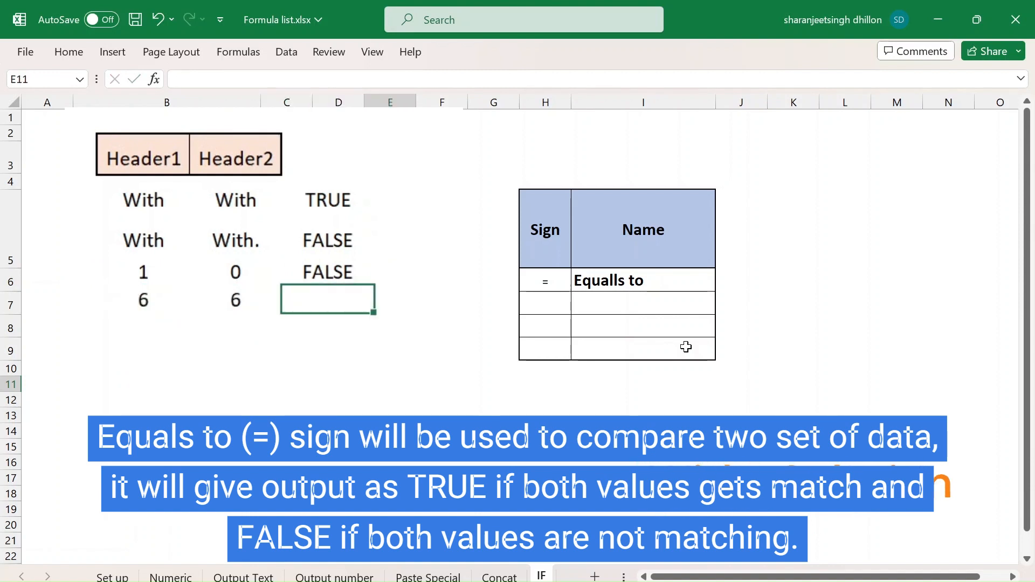
Compare the numbers in row 11 with the formula =C11=D11 in E11.
type("=")
key("Left")
key("Left")
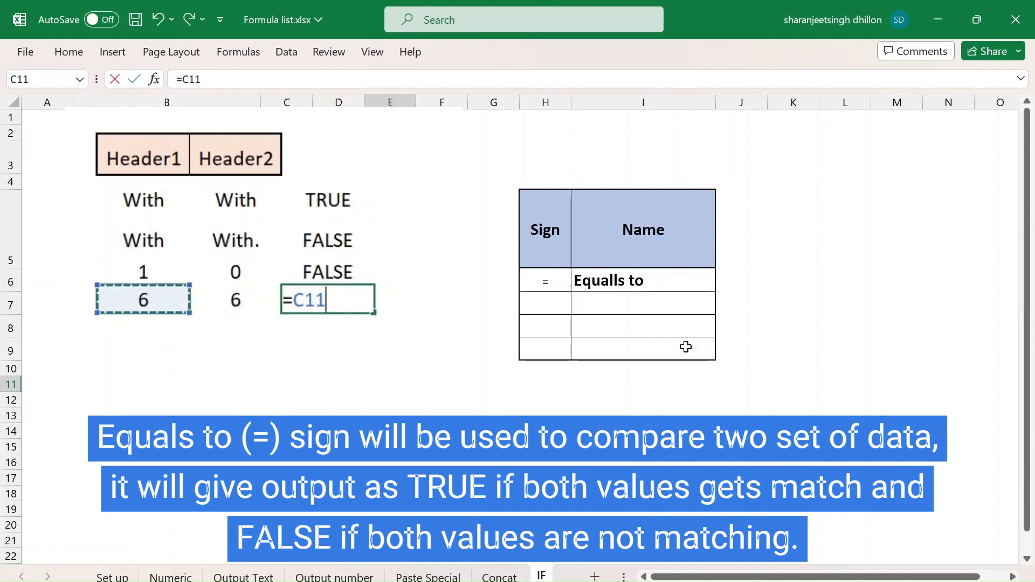
type("=")
key("Left")
key("Left")
key("Right")
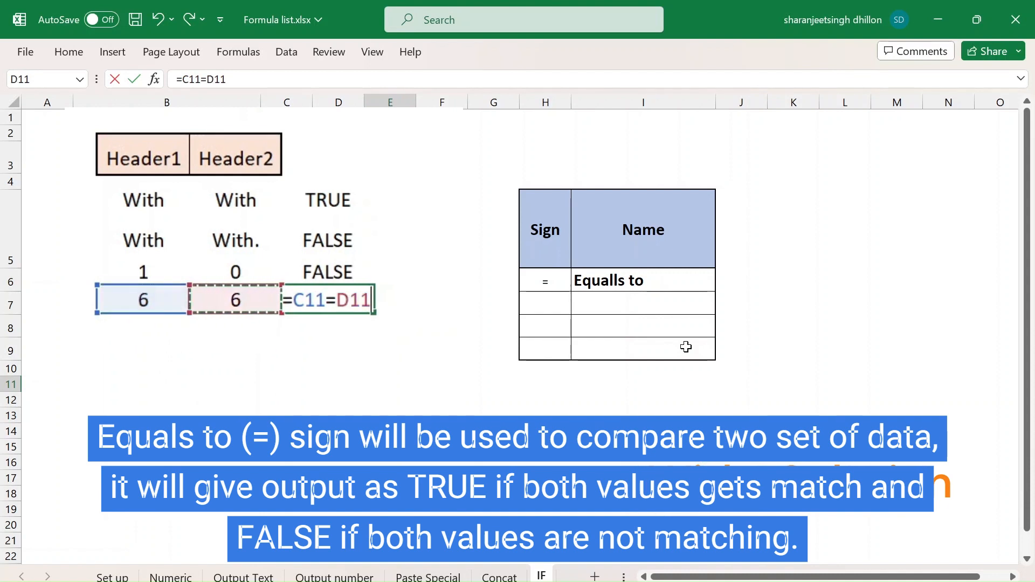
key("Return")
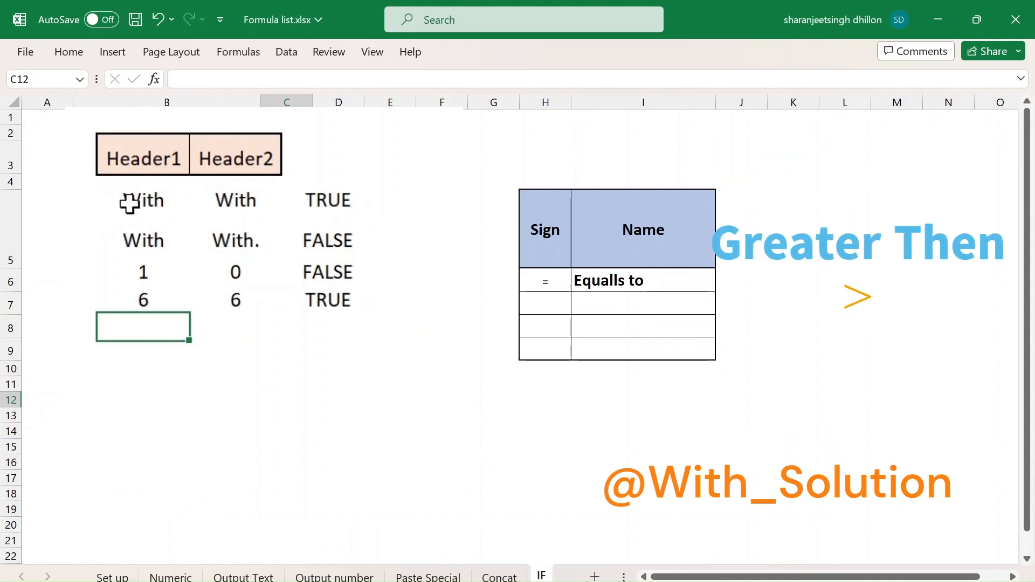
Clear the comparison examples in C8:E11 and enter > as the second sign in H7.
left_click_drag(127, 201, 334, 299)
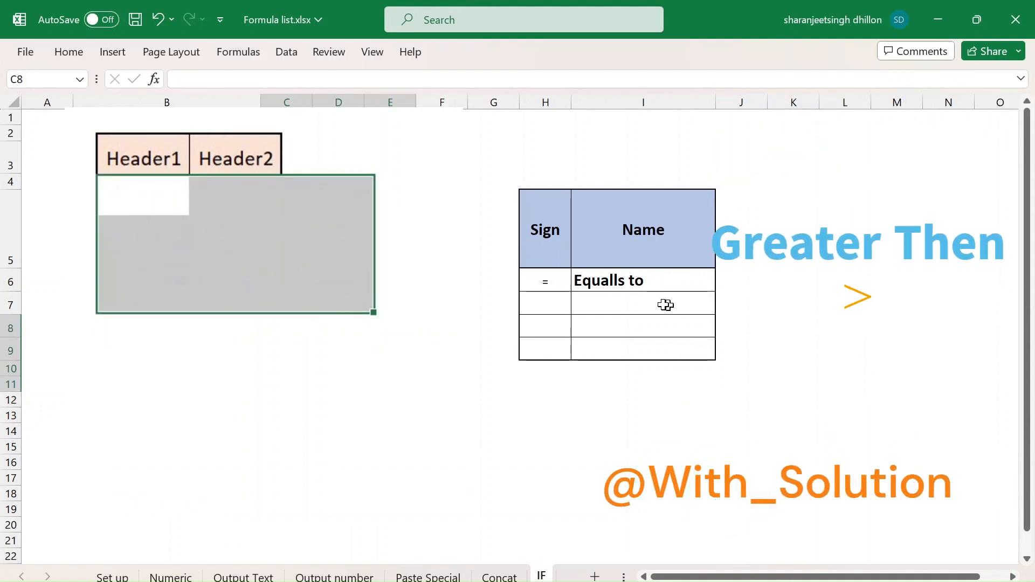
left_click(557, 299)
type(">")
key("Return")
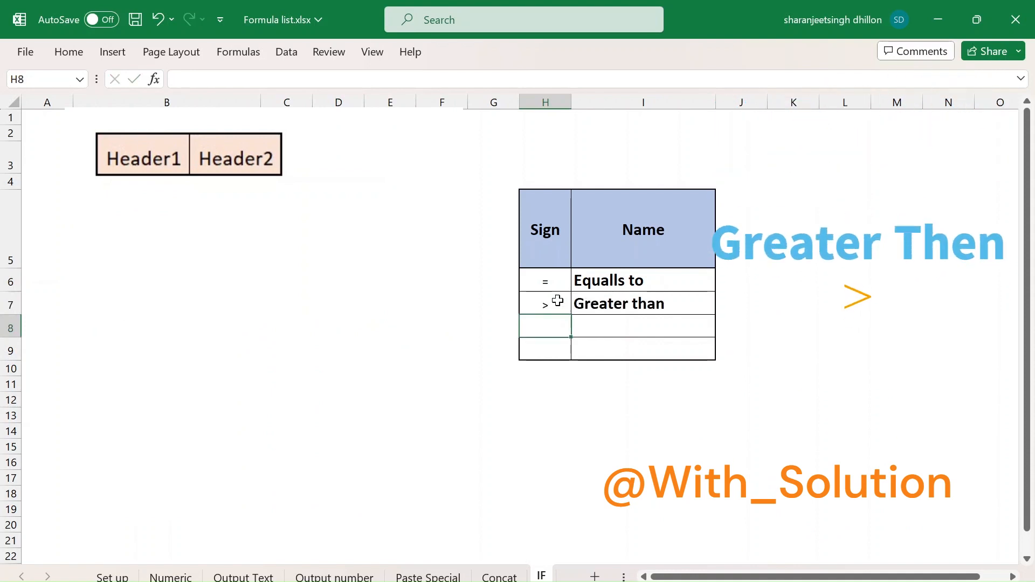
Enter 4 in C8 and 3 in D8 as the first pair for the greater-than comparison.
double_click(111, 194)
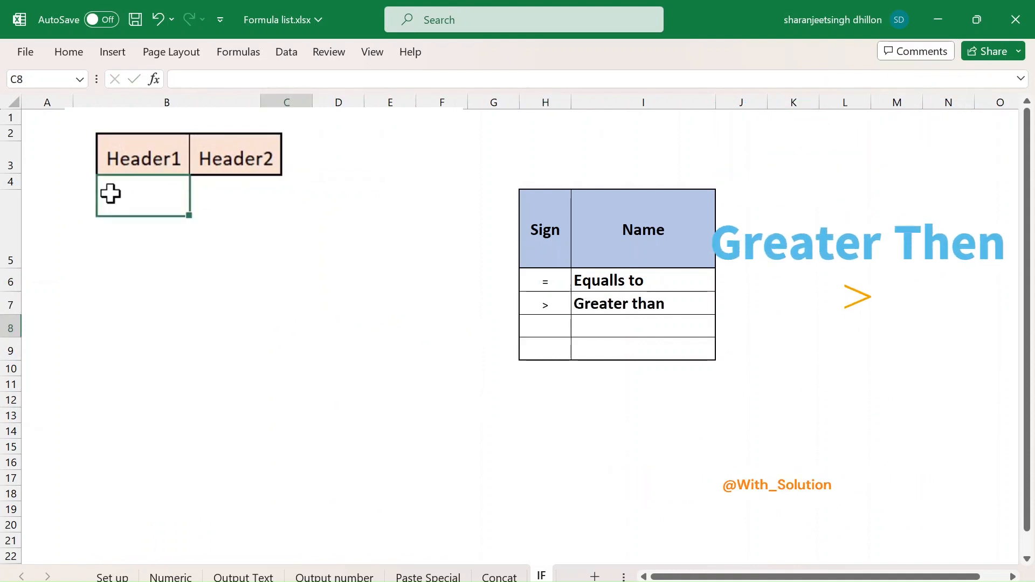
type("4")
key("Tab")
type("3")
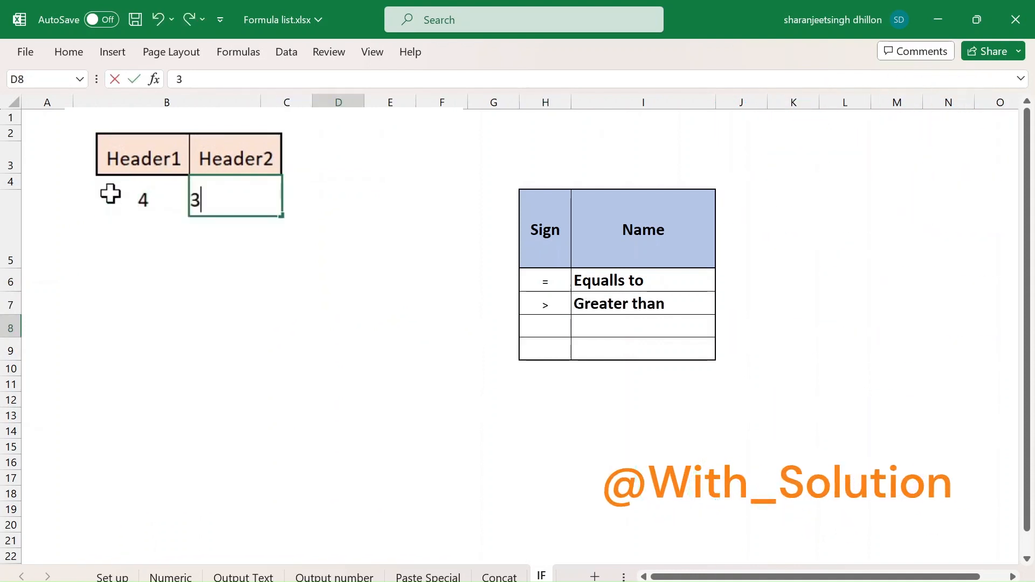
key("Tab")
Test whether the Header2 value exceeds the Header1 value with the formula =D8>C8 in E8.
type("`")
key("BackSpace")
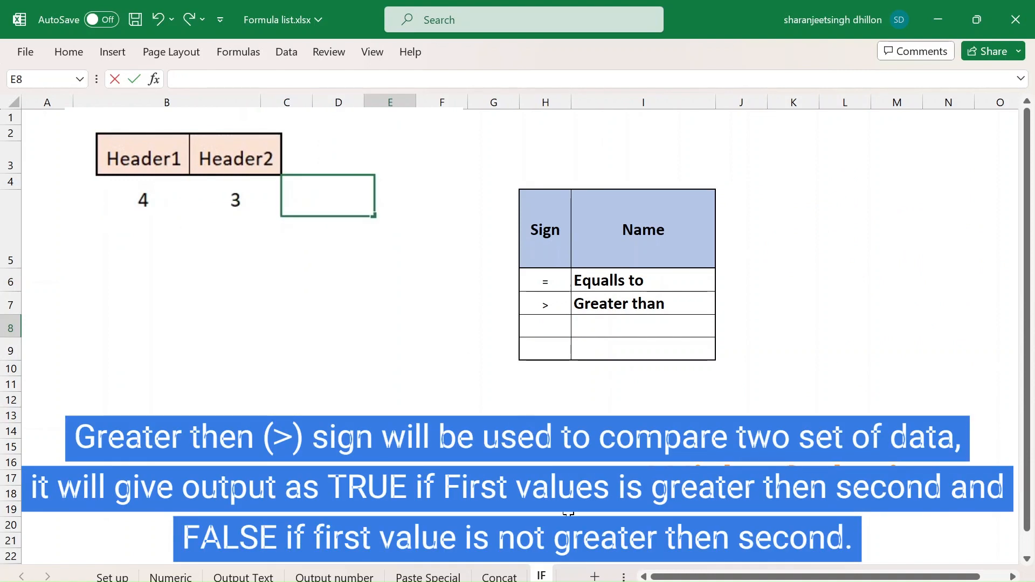
type("=")
key("Left")
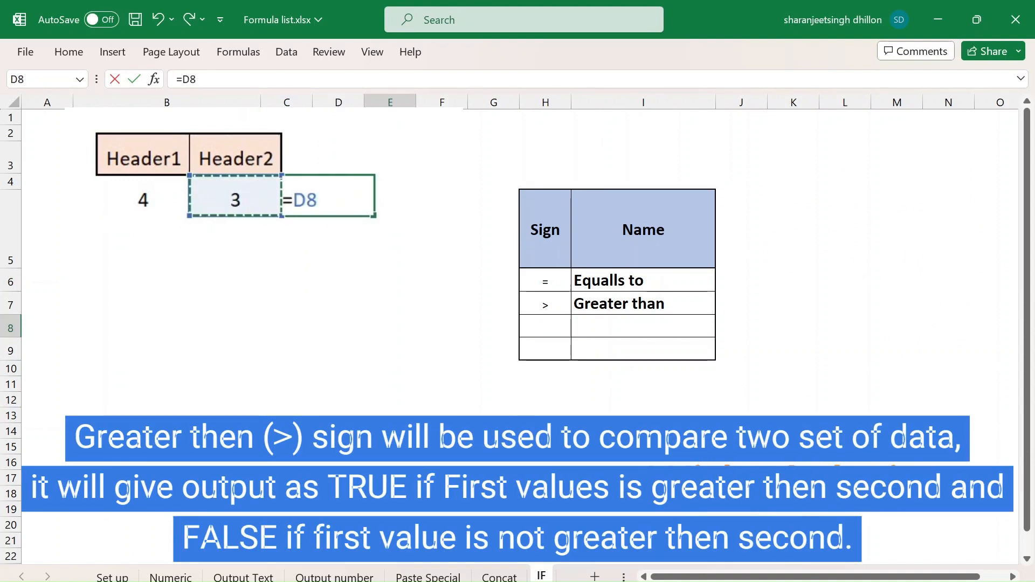
type(">")
key("Left")
key("Left")
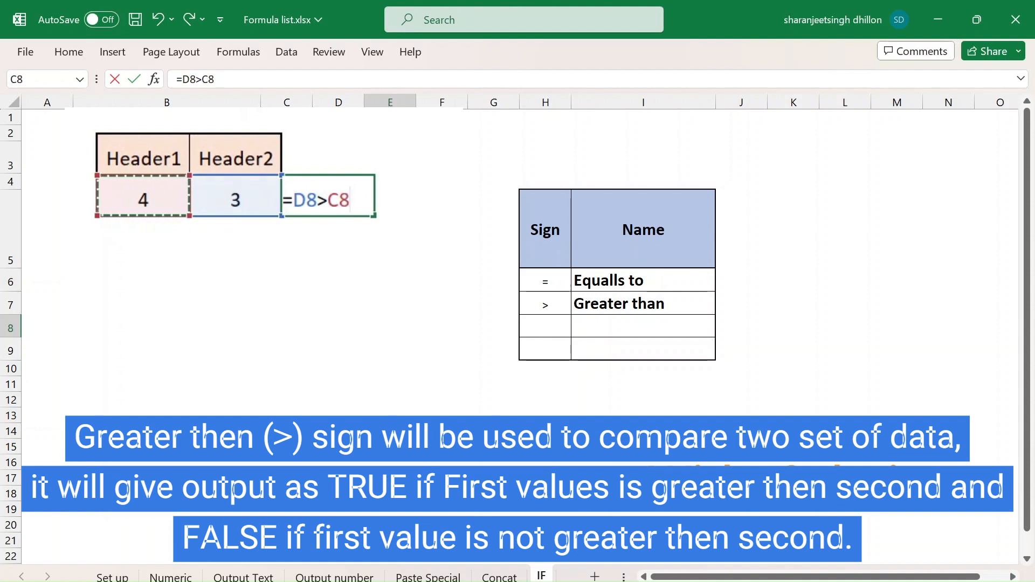
key("Return")
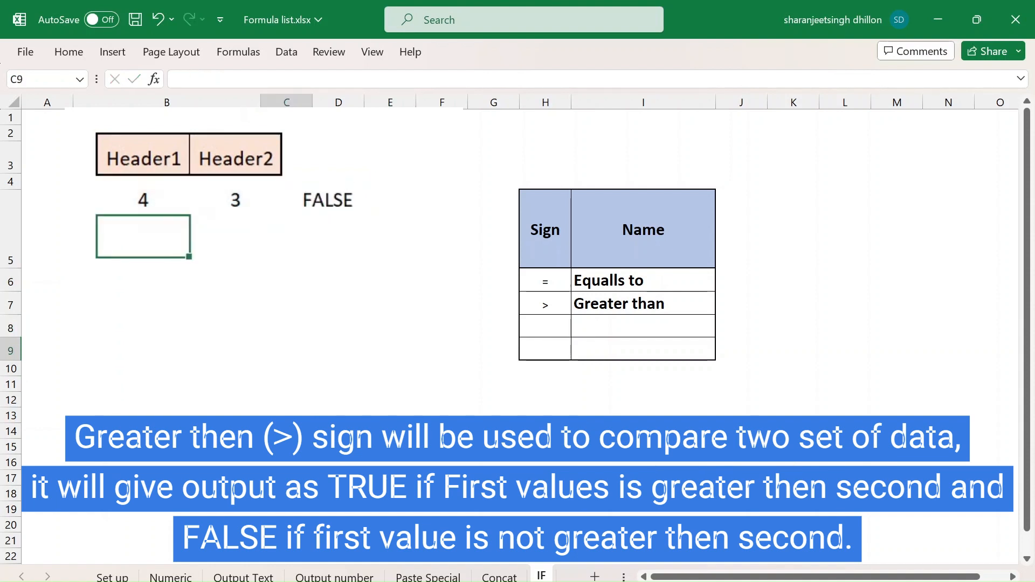
Enter 3 in C9 and 4 in D9 as the second pair for the greater-than comparison.
type("3")
key("Tab")
type("4")
key("Tab")
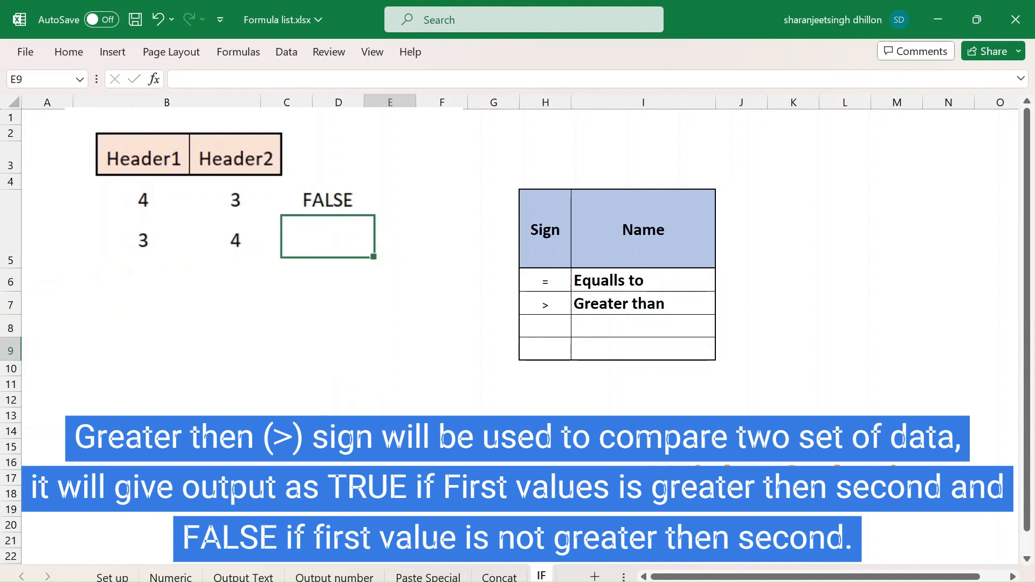
Test whether the second pair's Header2 value exceeds its Header1 value with the formula =D9>C9 in E9.
type("=")
key("Left")
left_click(143, 240)
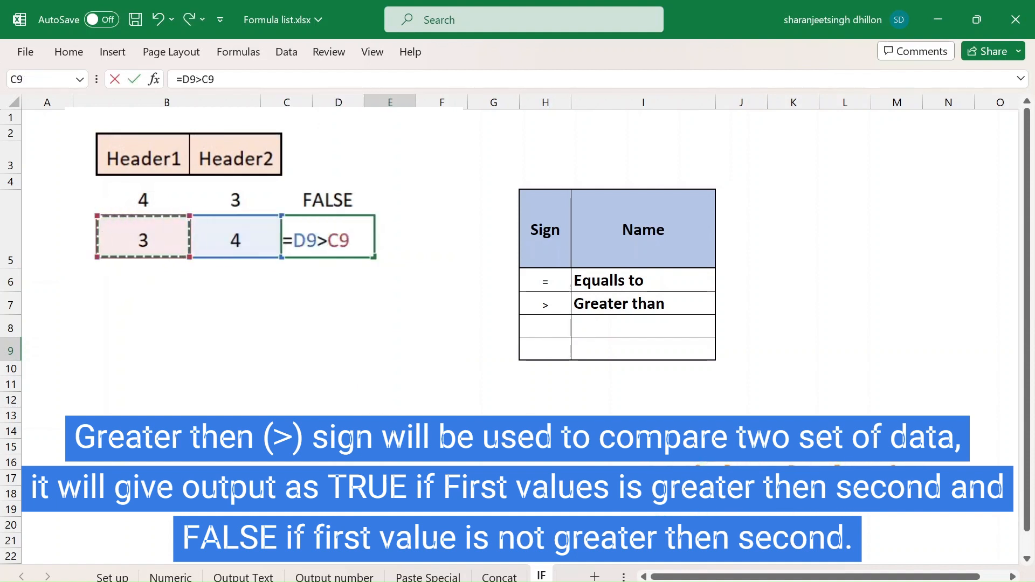
key("Return")
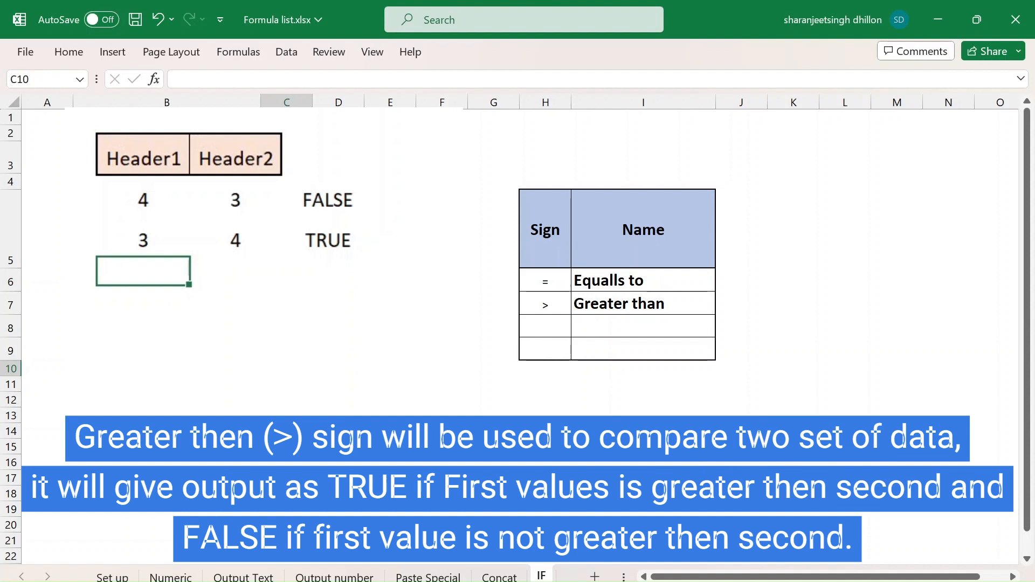
Enter A in C10 and B in D10 as the first text pair for the greater-than comparison.
type("A")
key("Tab")
type("B")
key("Tab")
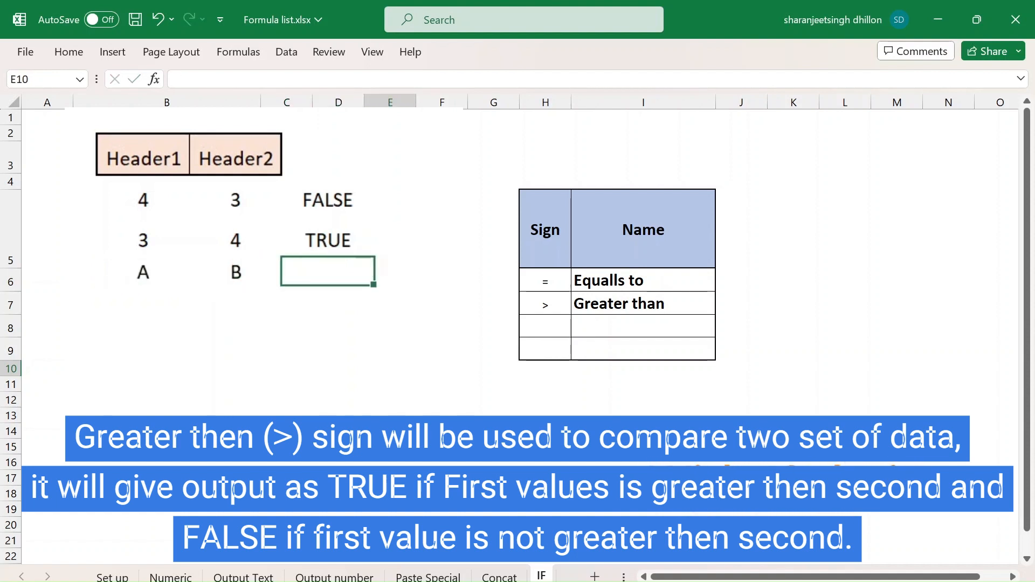
Compare the A and B text pair with the greater-than formula =D10>C10 in E10.
type("=")
key("Left")
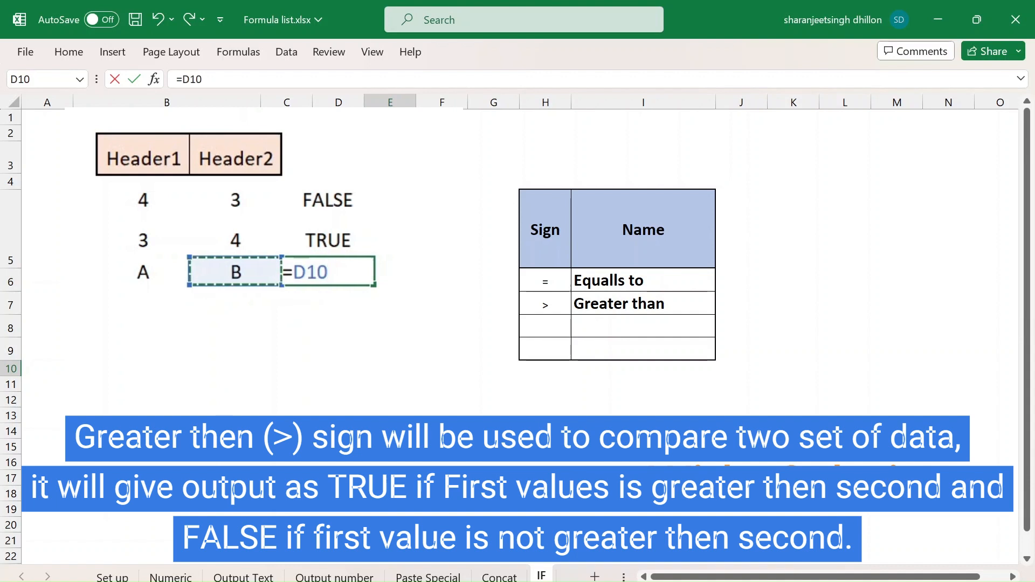
type(">")
key("Left")
key("Left")
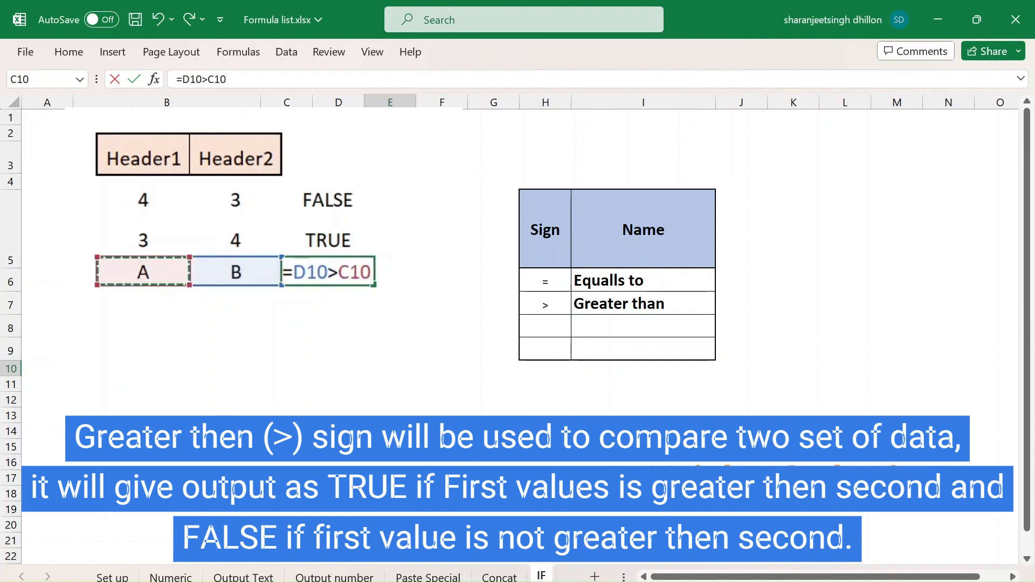
key("Return")
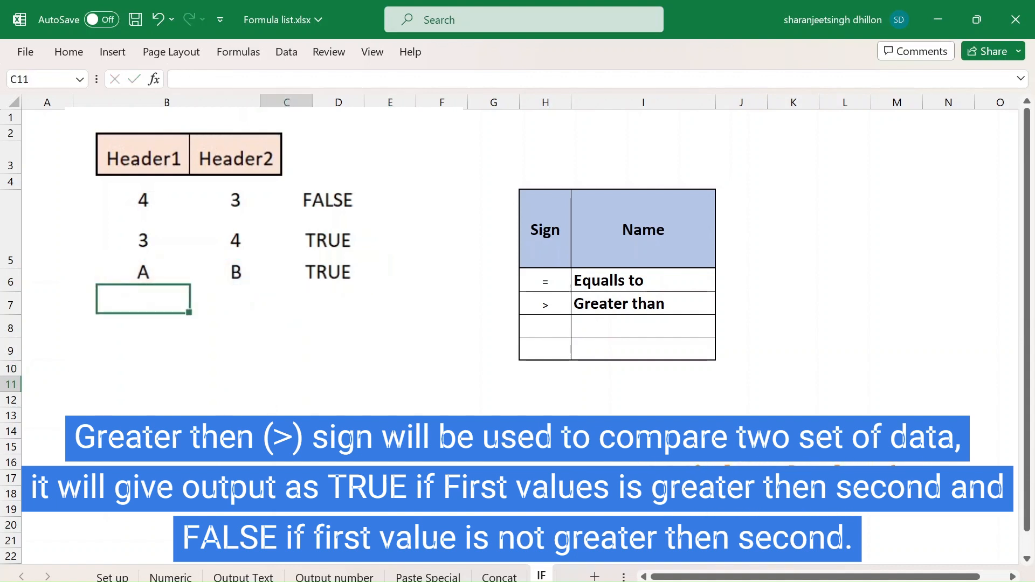
Enter B in C11 and A in D11 as the second text pair for the greater-than comparison.
type("B")
key("Tab")
type("A")
key("Tab")
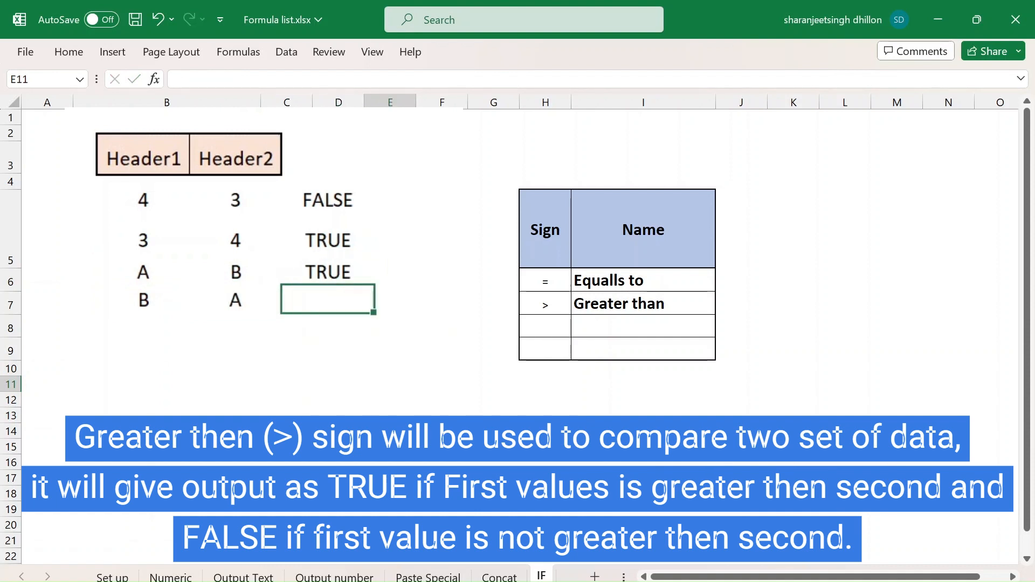
Compare the reversed text pair with the greater-than formula =D11>C11 in E11.
type("=")
left_click(235, 300)
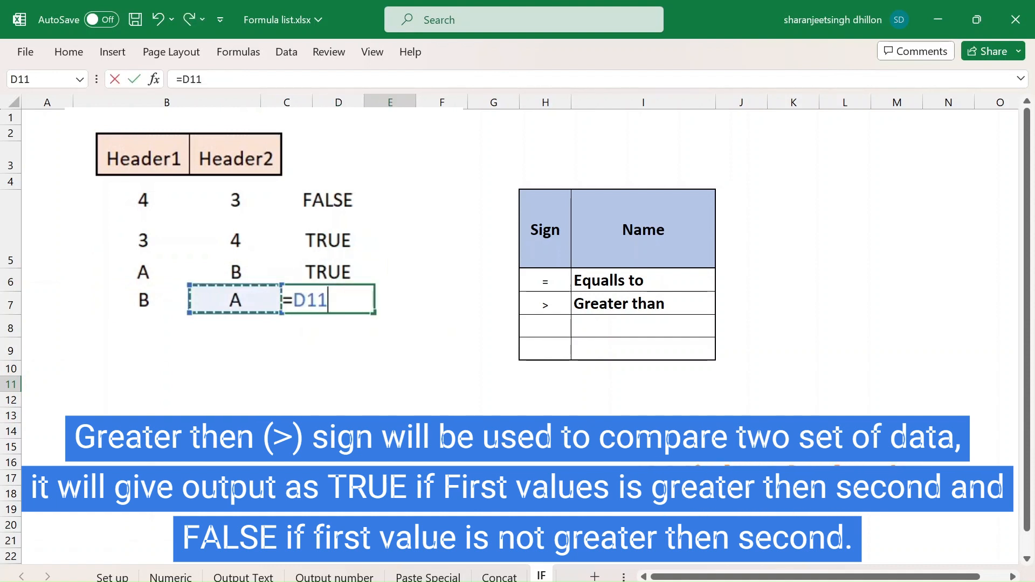
type(">")
left_click(143, 300)
key("Return")
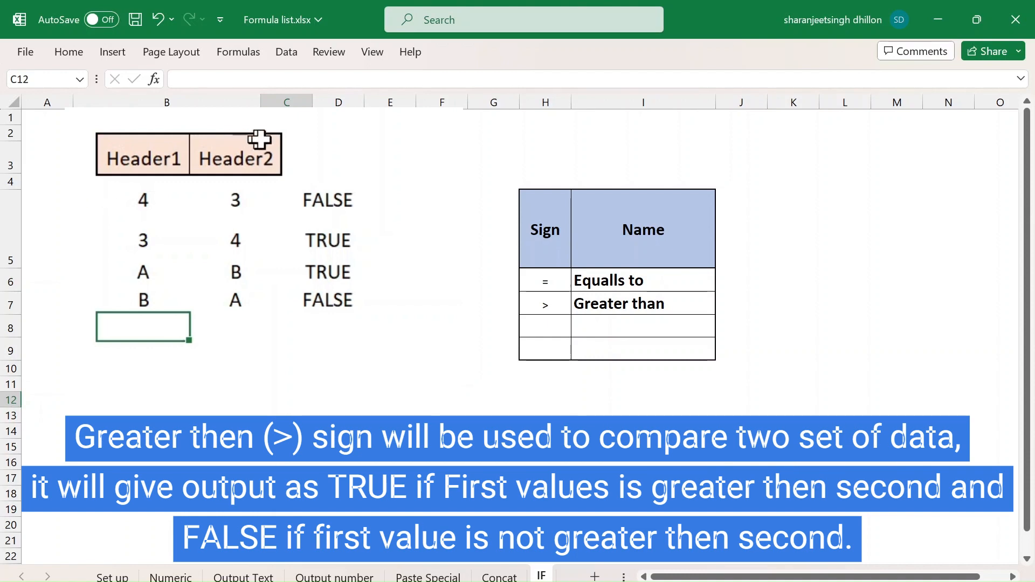
Clear the greater-than results in E8:E13 and list the sign < in H8 with the name "Less then" in I8.
left_click_drag(318, 201, 299, 362)
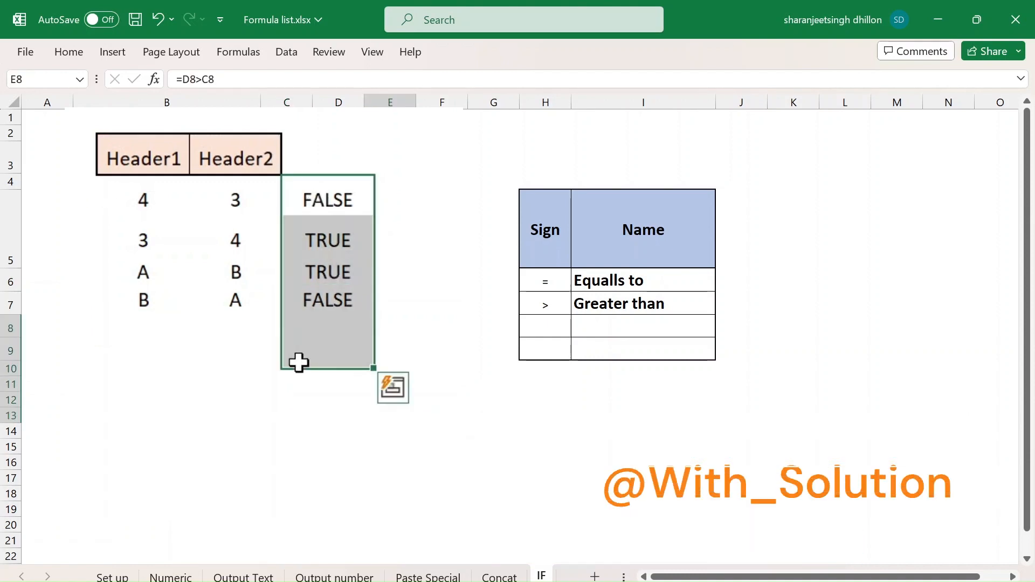
key("Delete")
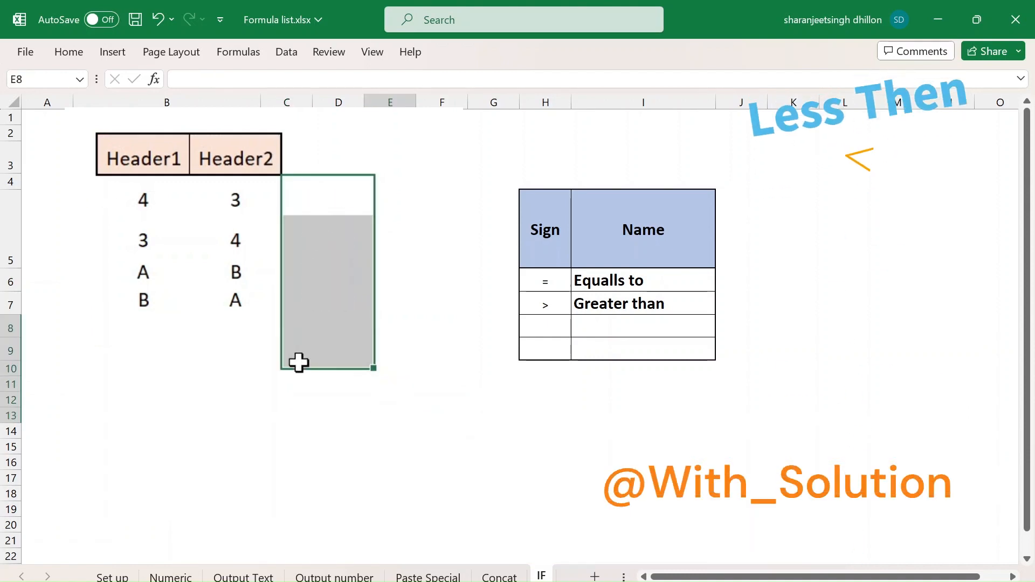
left_click(553, 328)
type("<")
key("Tab")
type("Less then")
key("Return")
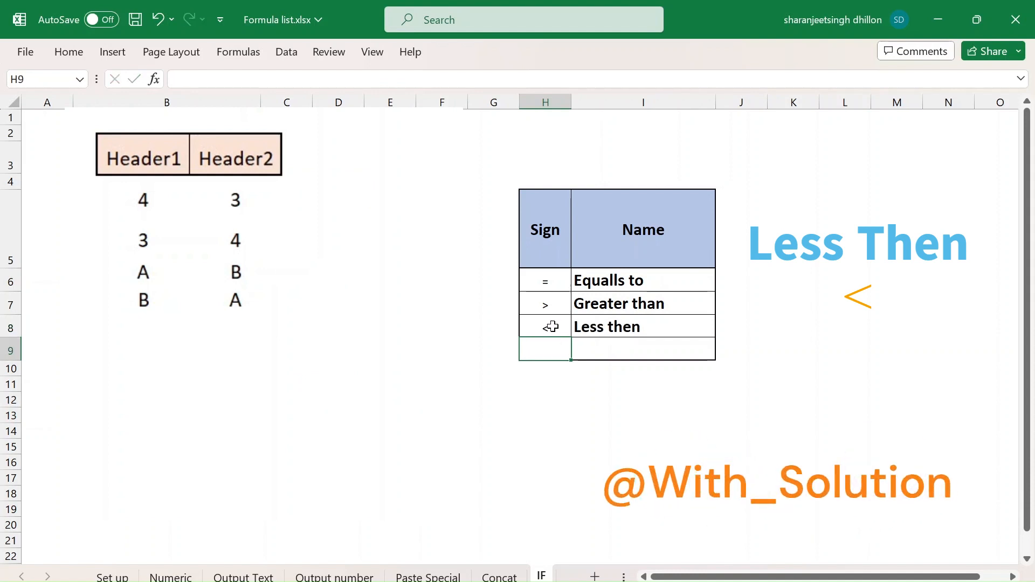
left_click(531, 478)
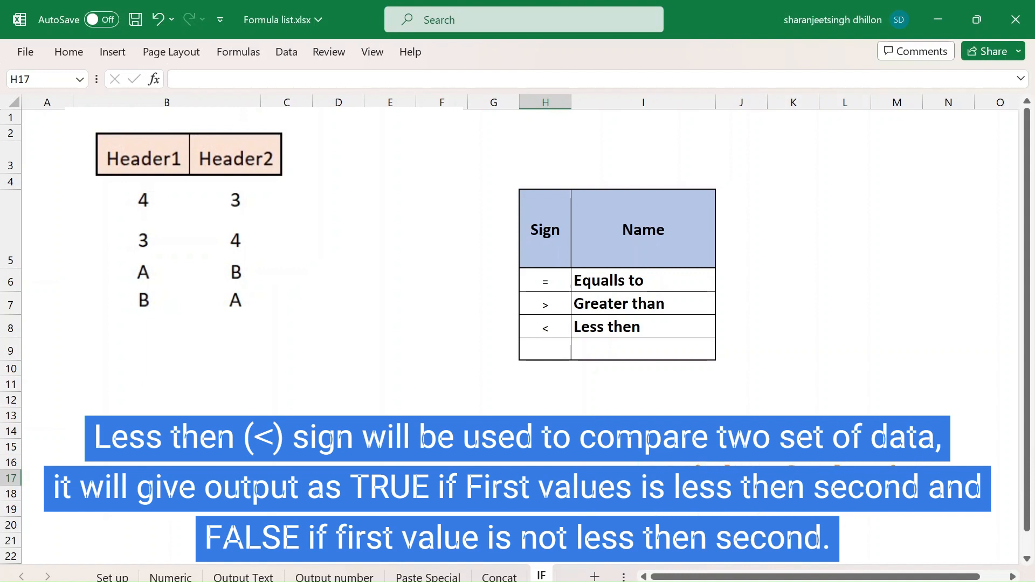
Test whether the first pair's Header2 value is below its Header1 value with the formula =D8<C8 in E8.
left_click(326, 202)
type("=")
key("Left")
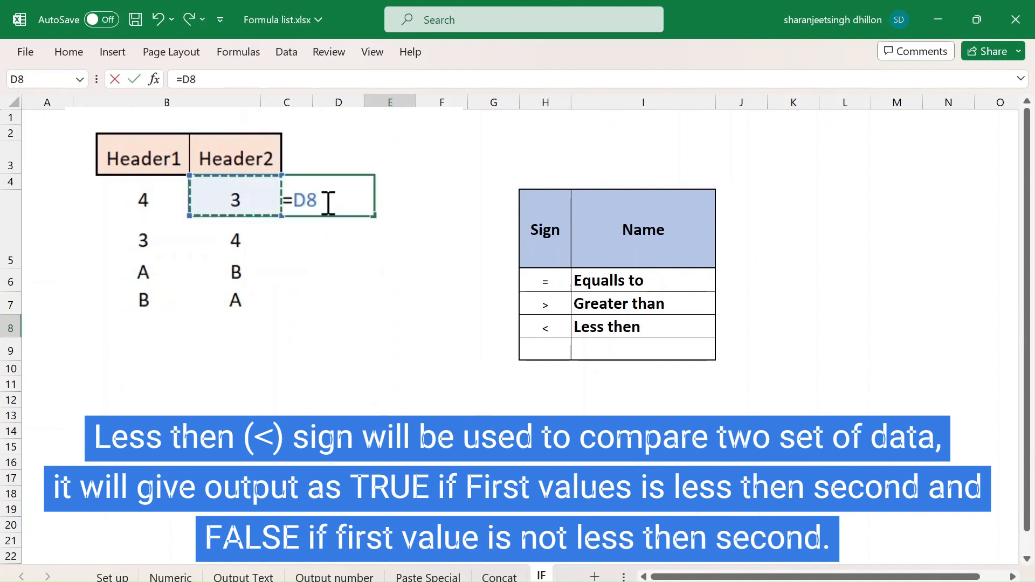
type("<")
key("Left")
key("Left")
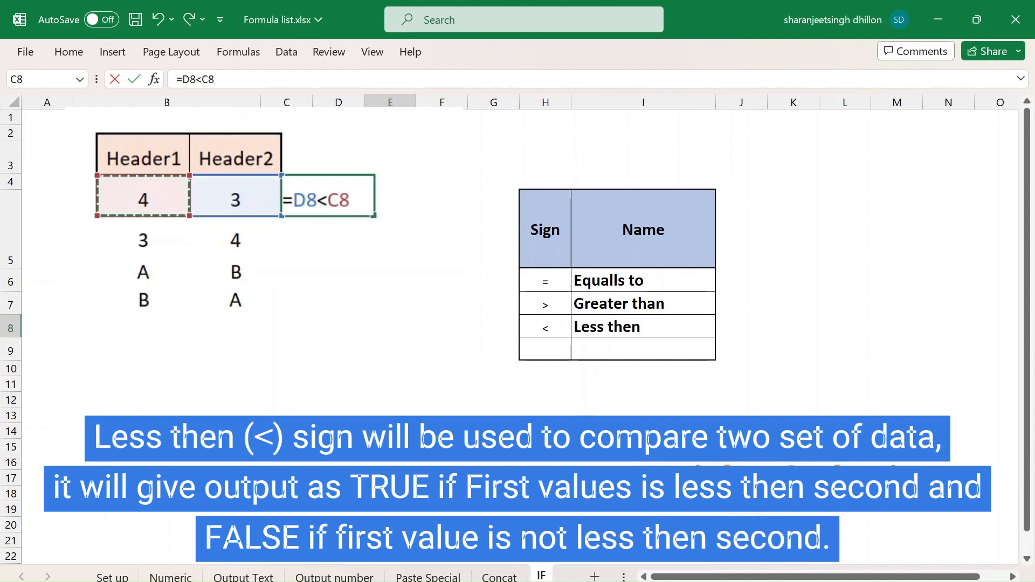
key("Return")
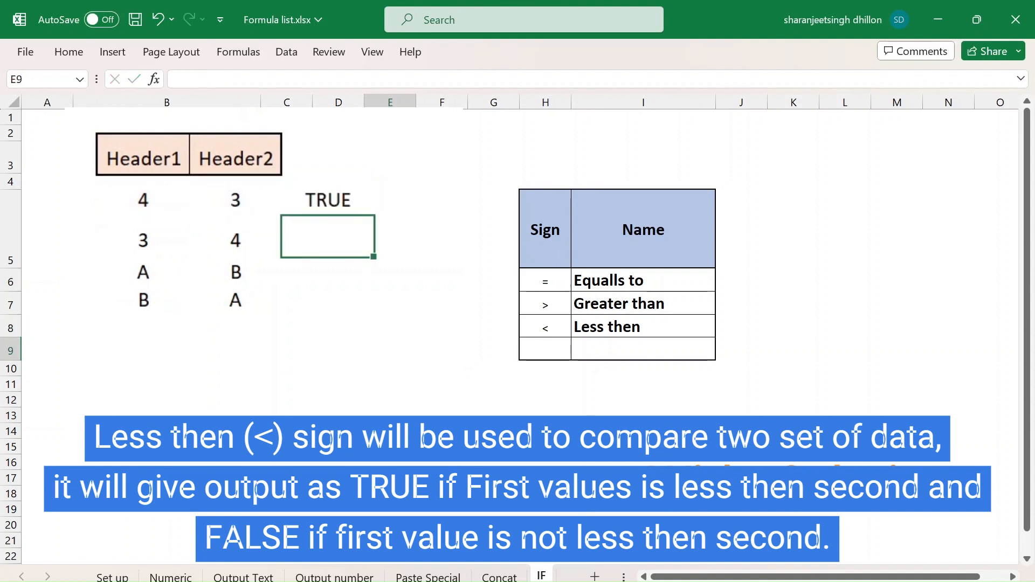
Compare the second number pair with the less-than formula =D9<C9 in E9.
type("=")
key("Left")
type("<")
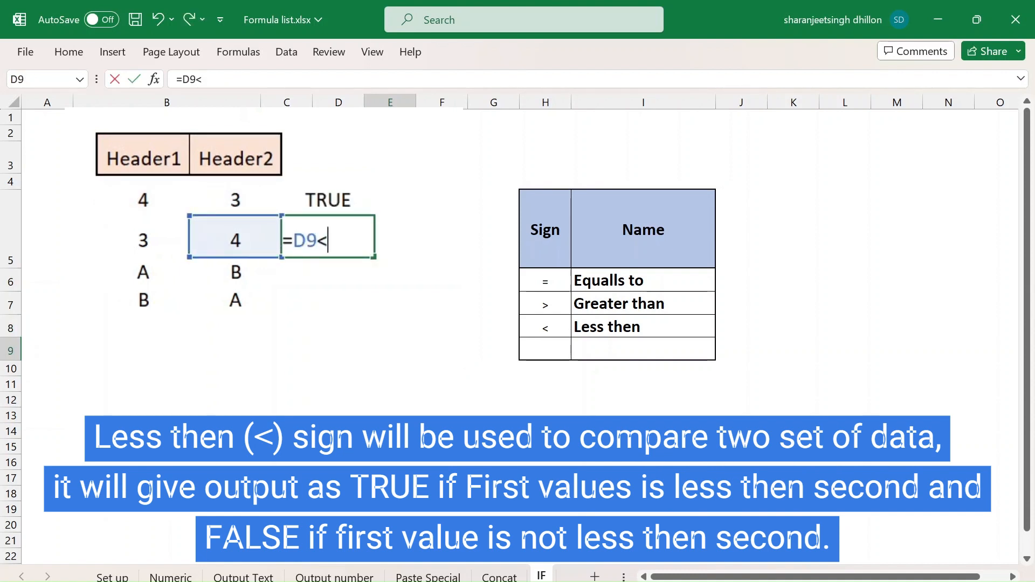
key("Left")
key("shift+Return")
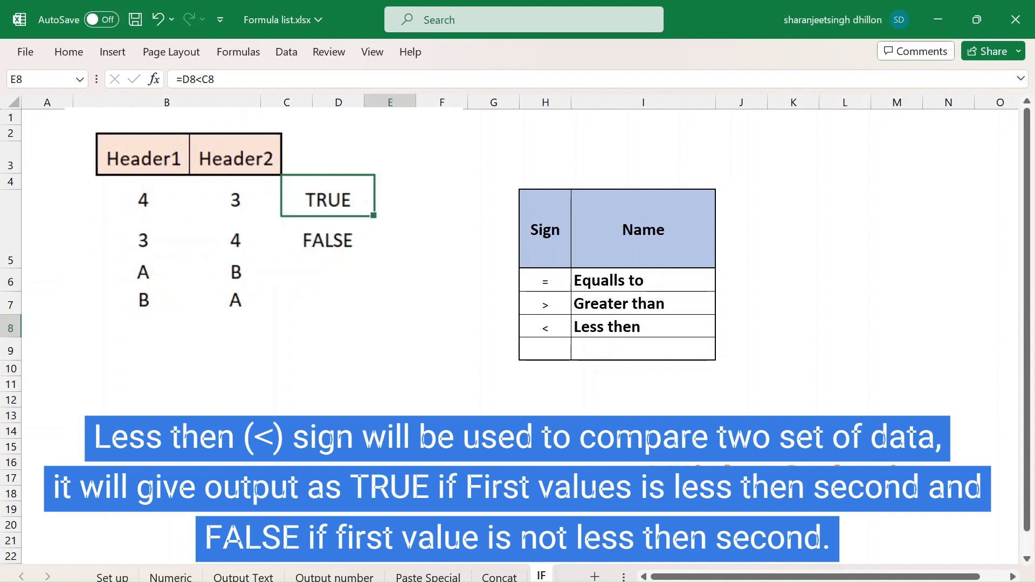
Compare the A and B text pair with the less-than formula =D10<C10 in E10.
left_click(338, 264)
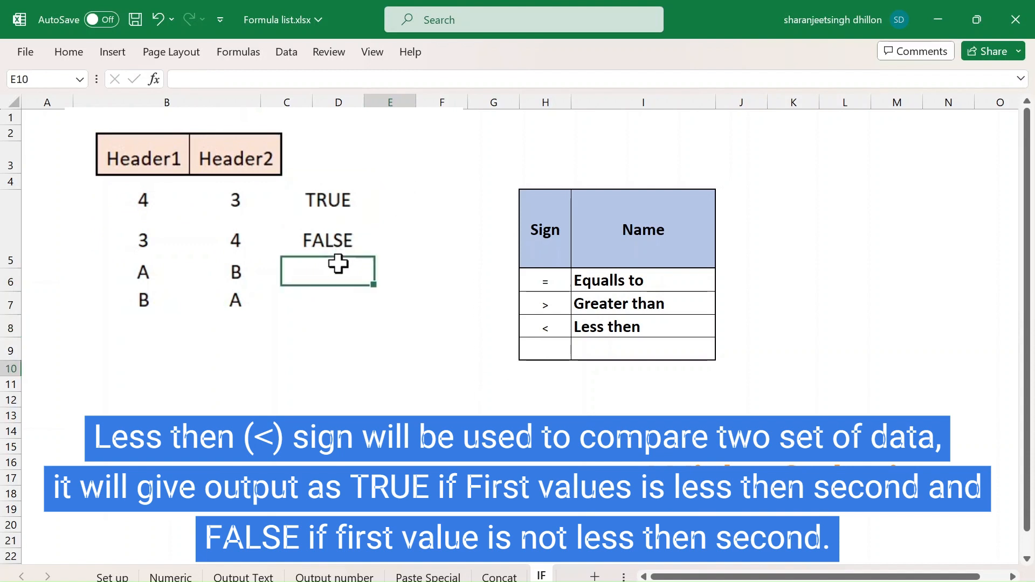
type("=")
key("Left")
type("<")
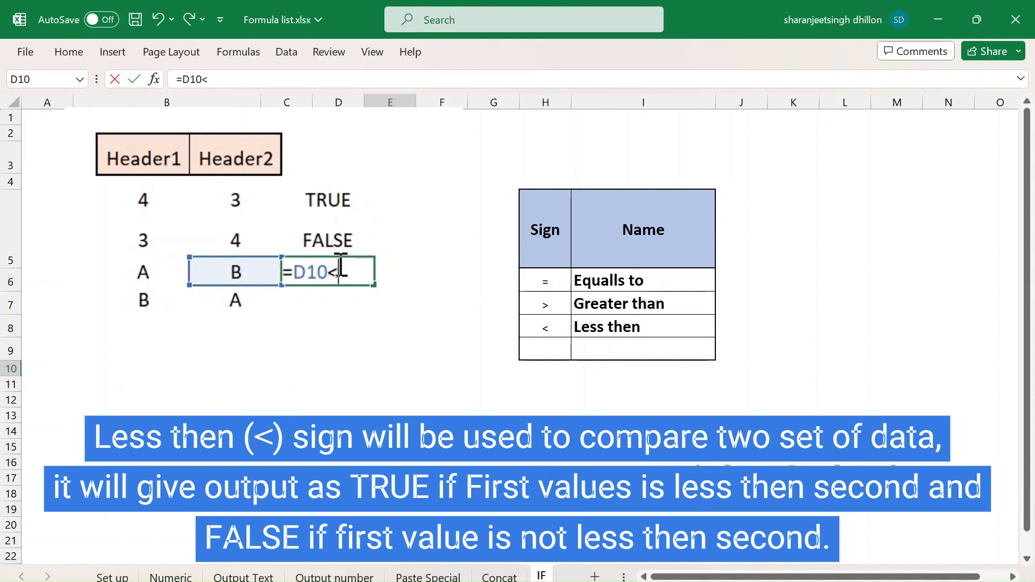
key("Left")
key("Left")
key("Return")
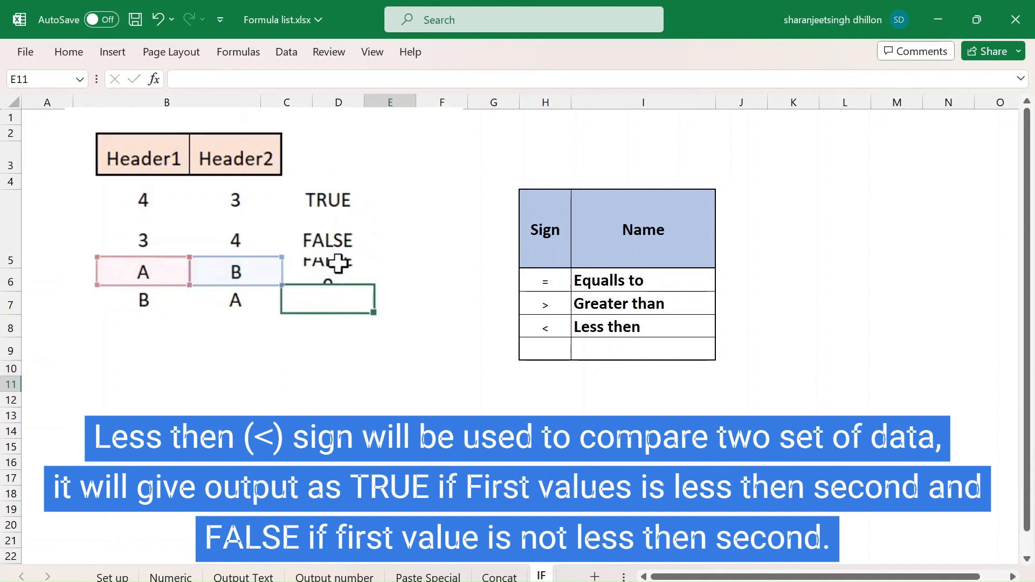
Compare the B and A text pair with the less-than formula =D11<C11 in E11.
type("=")
key("Left")
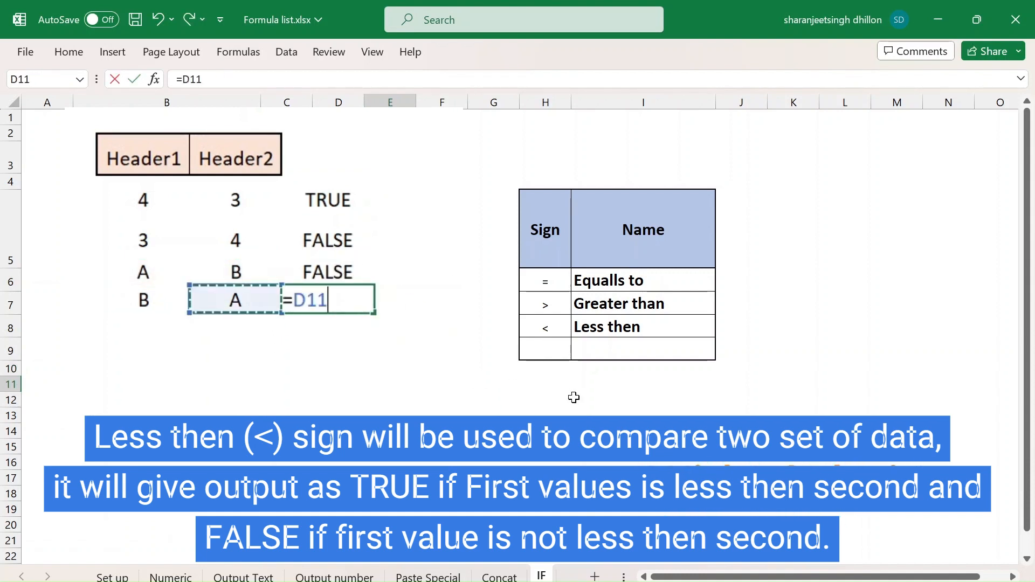
type("<")
key("Left")
key("Left")
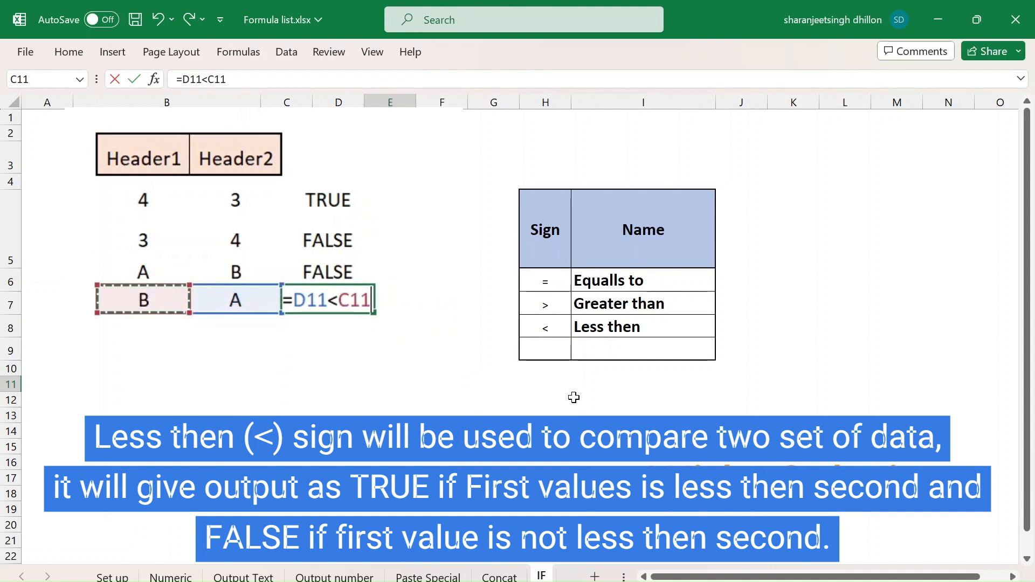
key("Return")
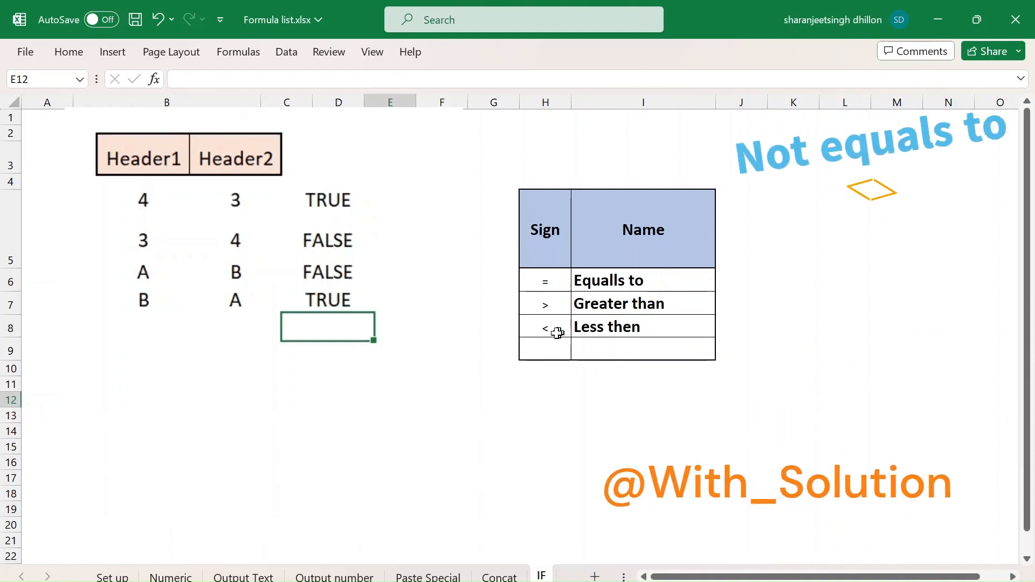
List the fourth sign <> in H9 with the name "Not equalls to" in I9.
left_click(544, 343)
type("<>")
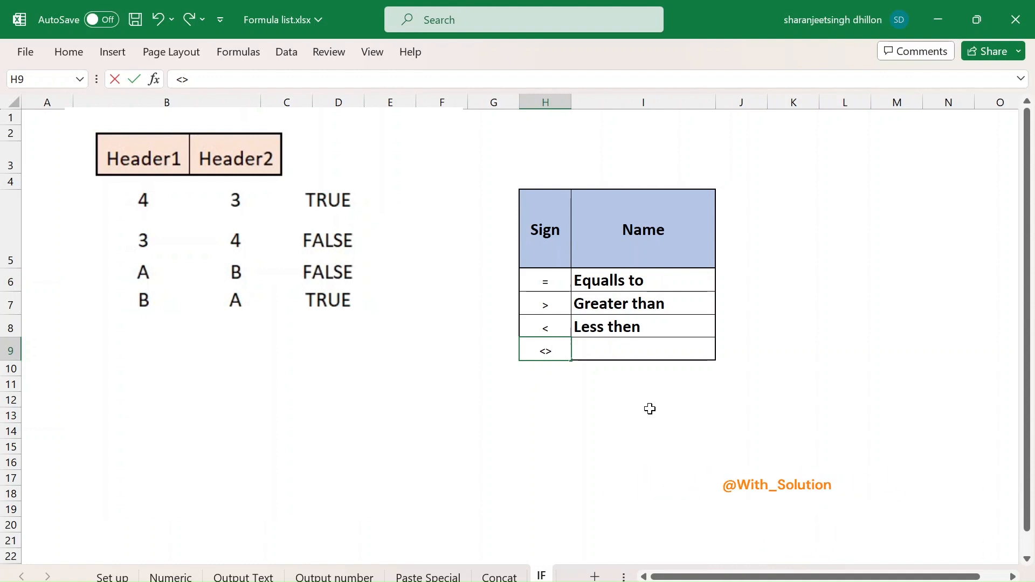
key("Tab")
type("Not equalls to")
key("Return")
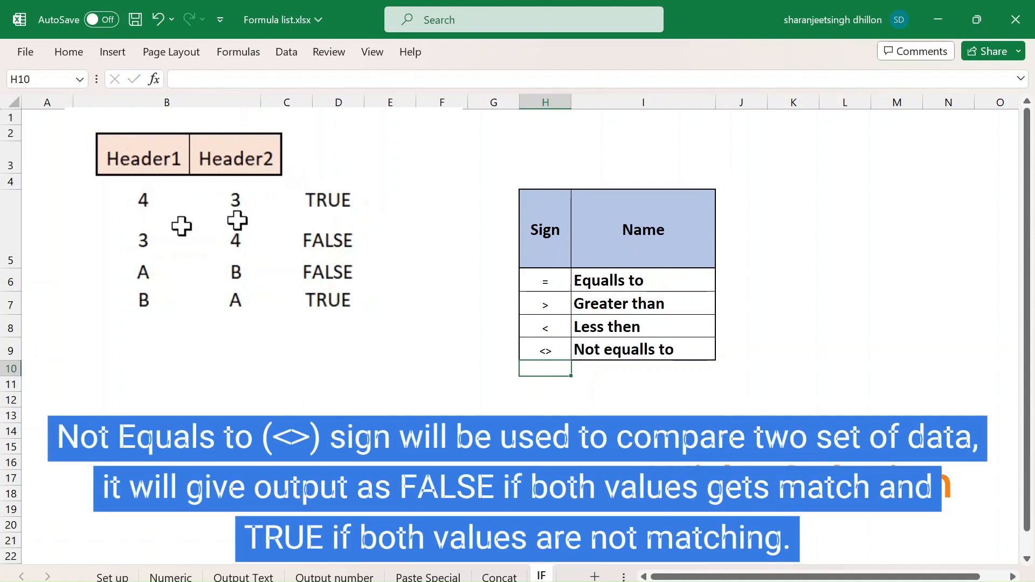
Clear the comparison examples in C8:E12 and enter 2 in C8 and 7 in D8 as a new pair.
left_click_drag(125, 190, 358, 314)
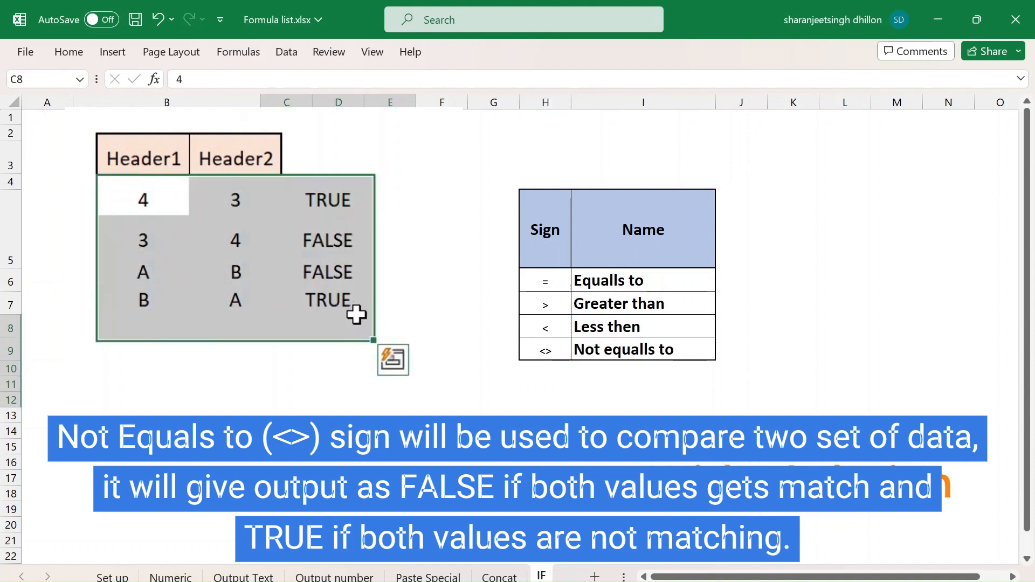
key("Delete")
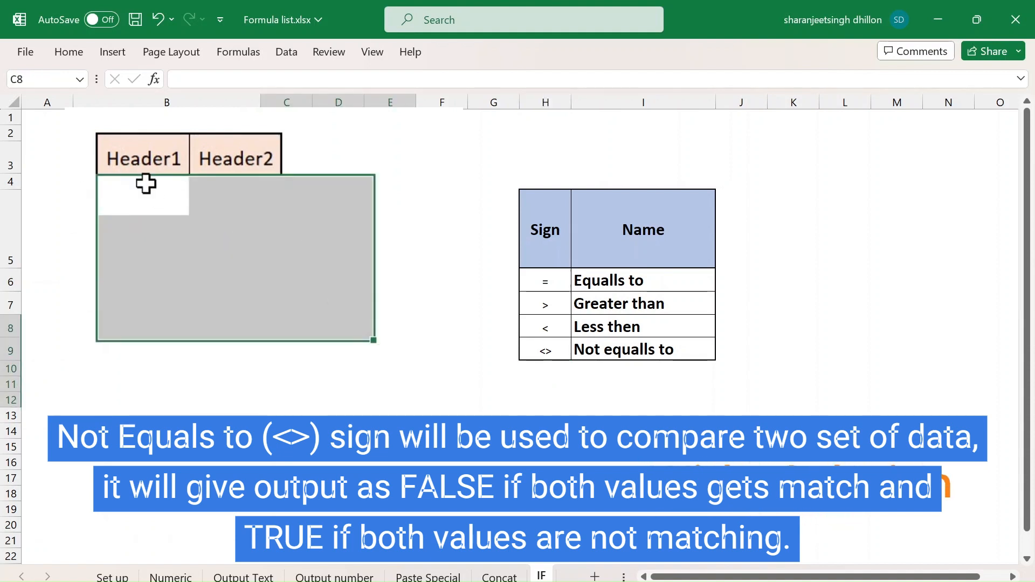
left_click(144, 205)
type("2")
key("Tab")
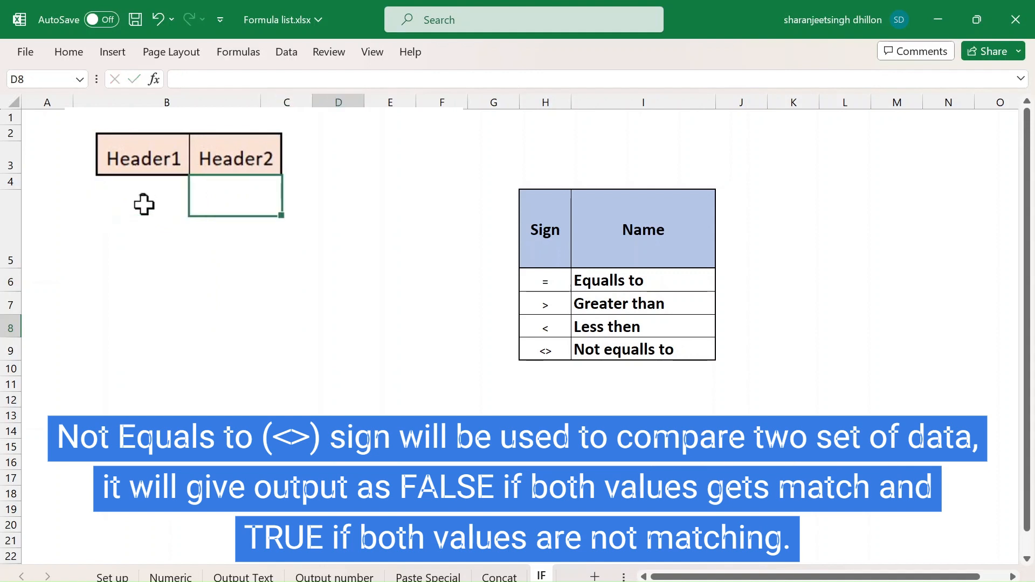
type("7")
key("Tab")
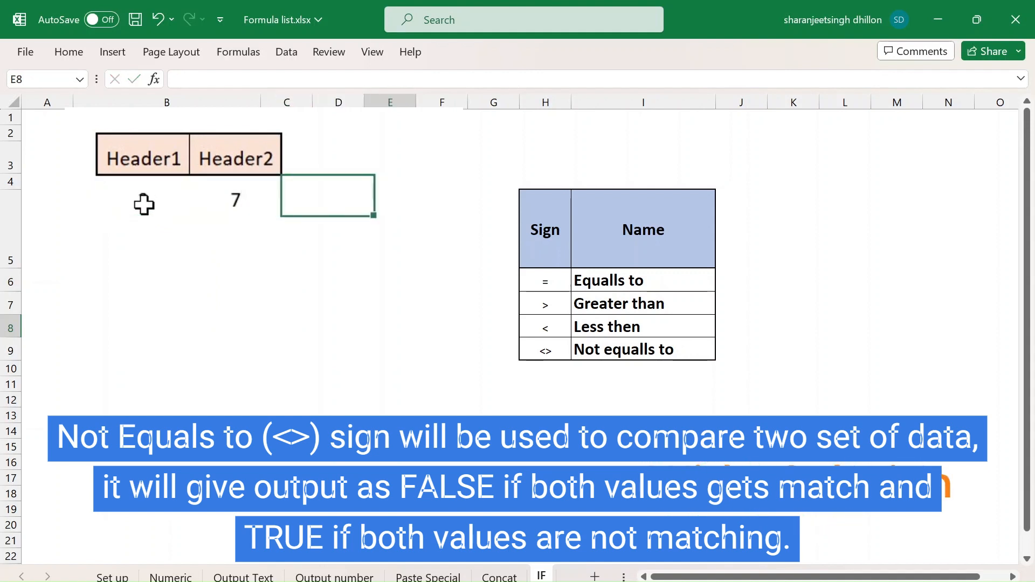
Test whether the two values in row 8 differ with the formula =C8<>D8 in E8.
type("=")
key("Left")
key("Left")
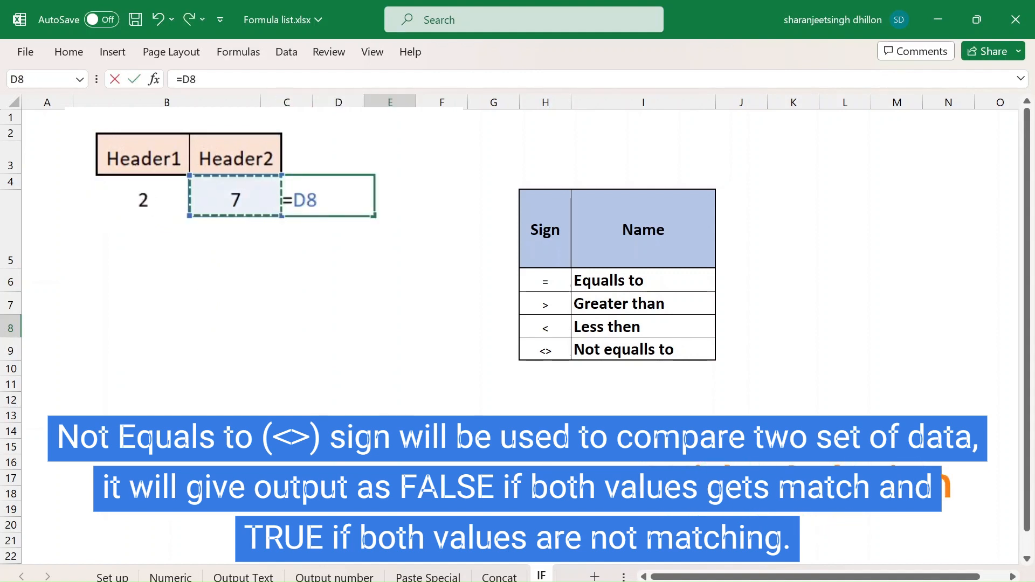
type("<>")
key("Left")
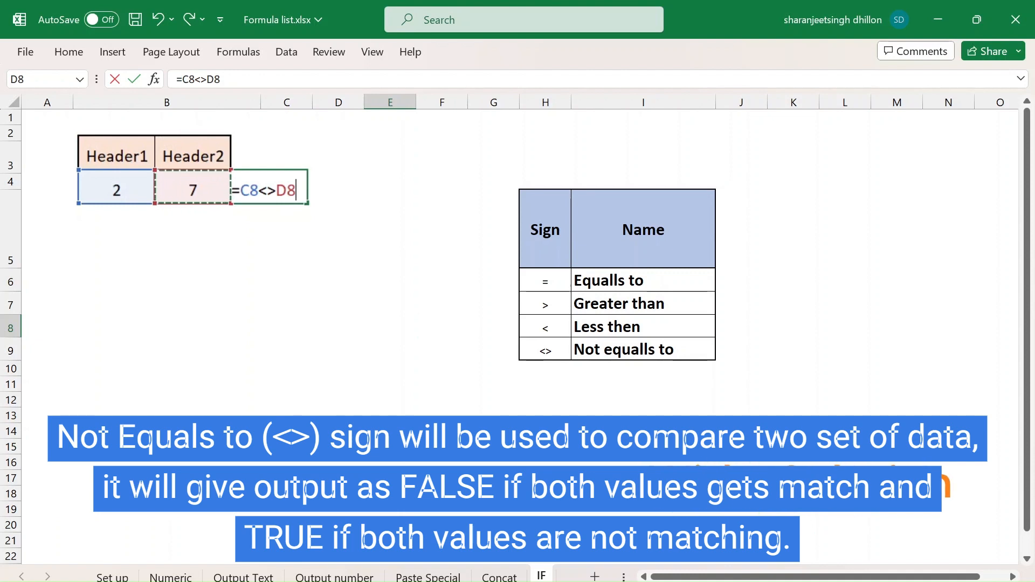
key("Return")
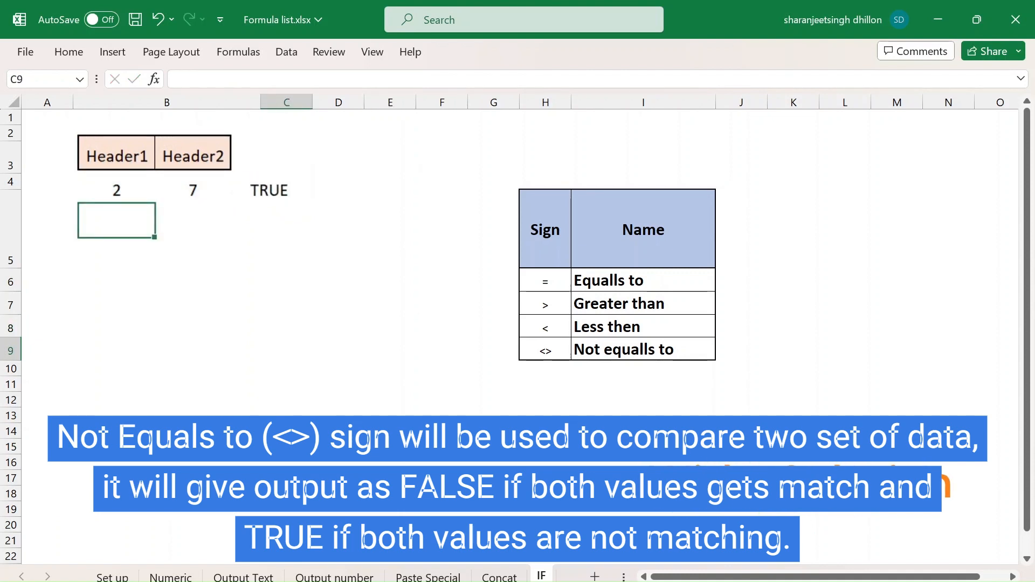
Enter 7 in both C9 and D9 as a matching pair for the not-equal comparison.
type("7")
key("Tab")
type("7")
key("Tab")
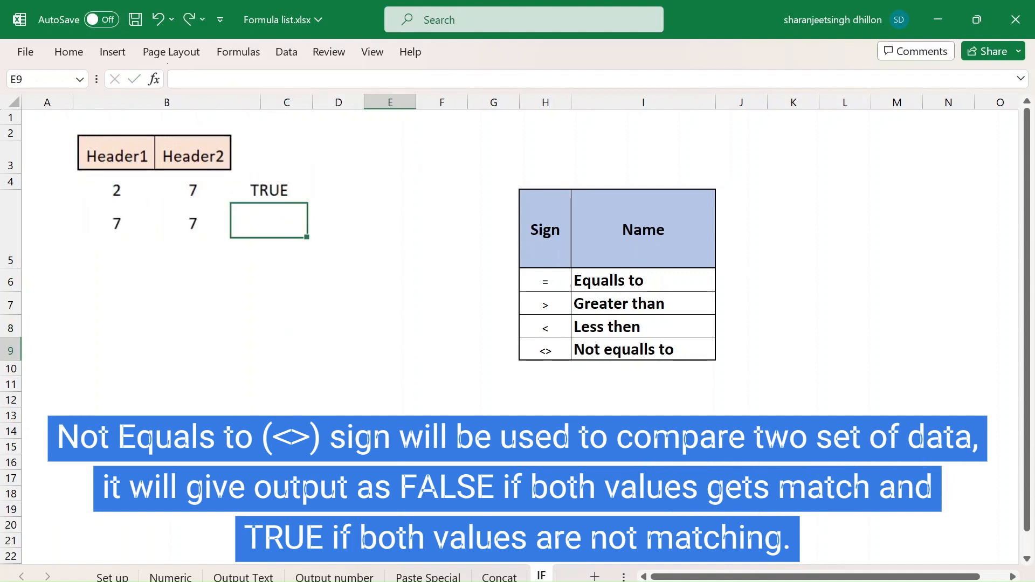
Test whether the two values in row 9 differ with the formula =D9<>C9 in E9.
type("=")
key("Left")
type("<>")
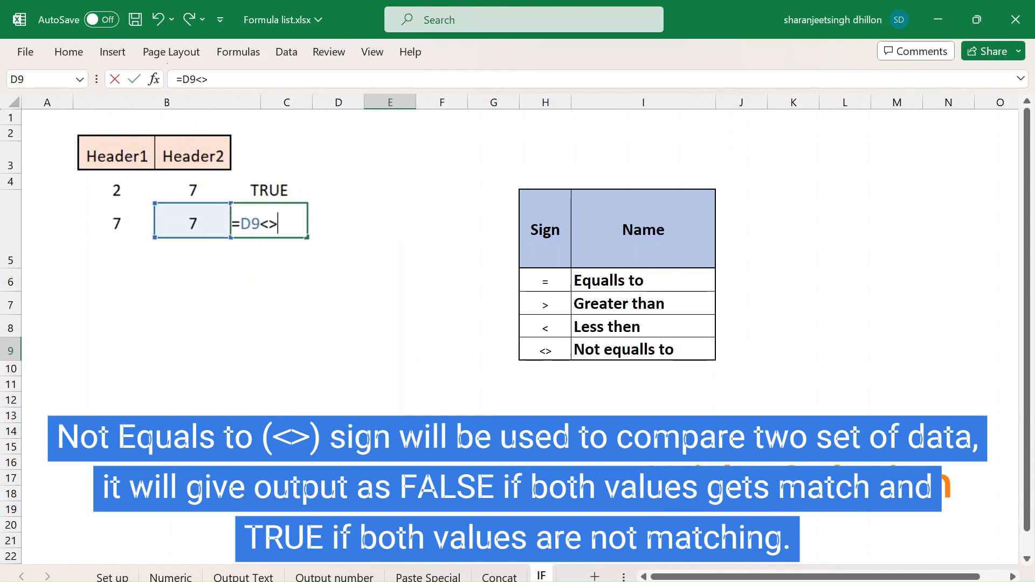
key("Left")
key("Left")
type("<>")
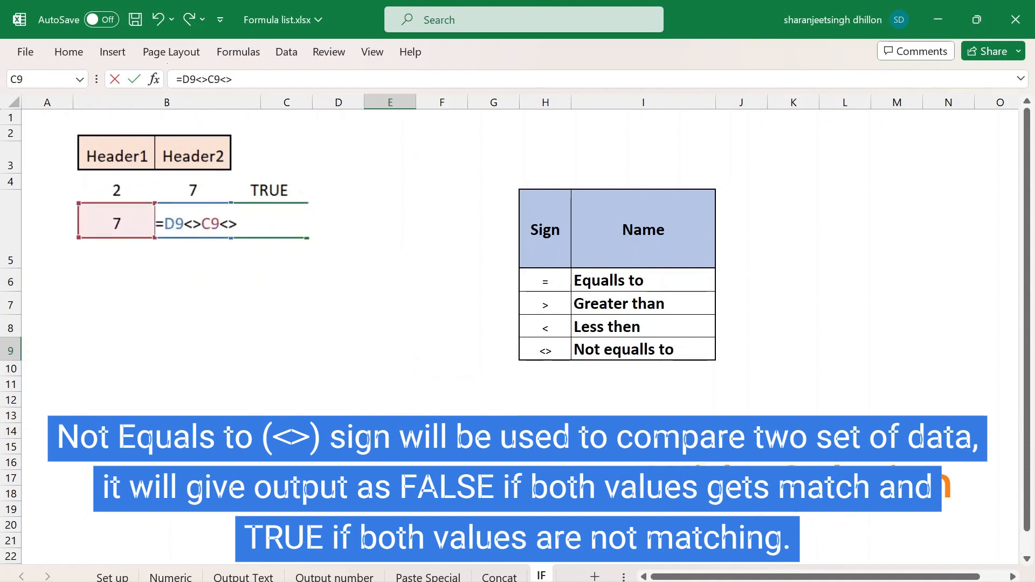
key("BackSpace")
key("BackSpace")
key("Return")
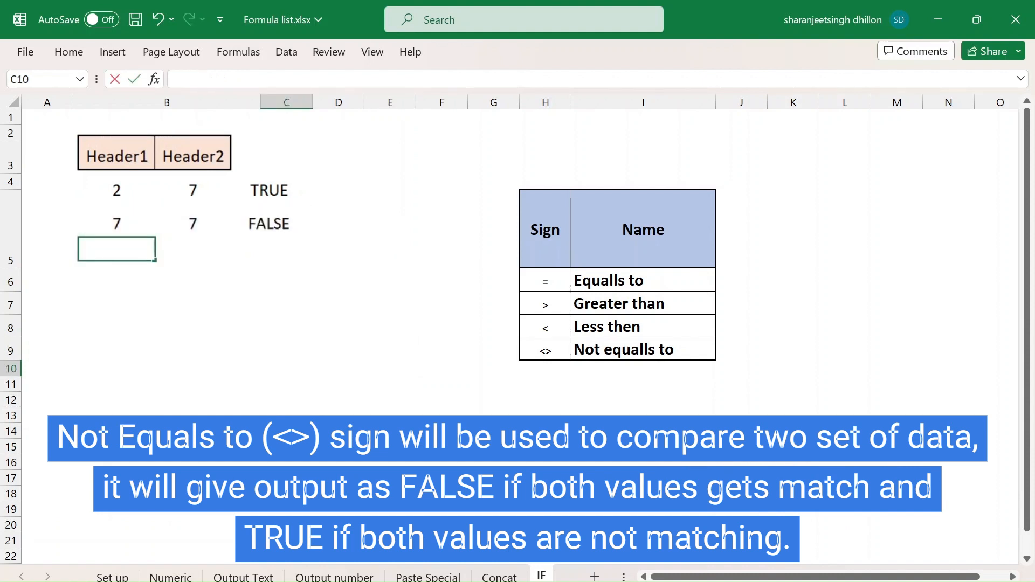
Enter the text With in both C10 and D10 as a matching text pair.
type("a")
key("BackSpace")
type("With")
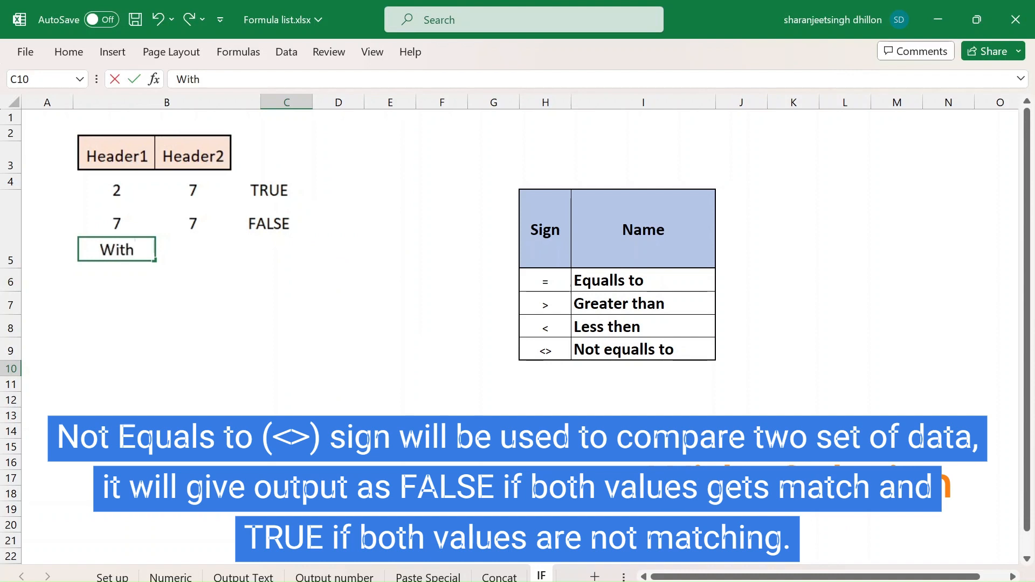
key("Tab")
type("W")
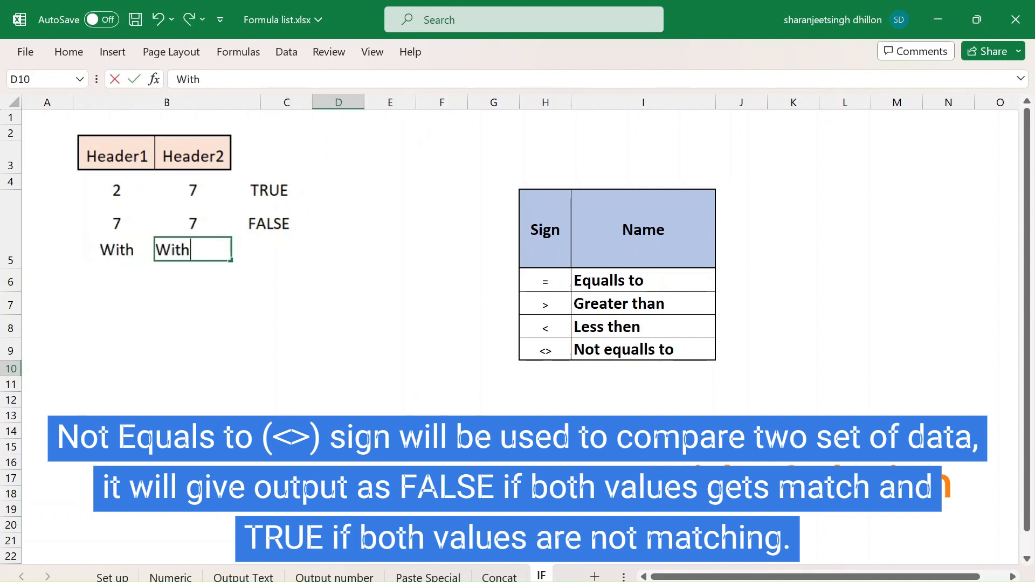
Compare the two texts in row 10 for inequality with the formula =D10<>C10 in E10.
key("Tab")
type("=")
key("Left")
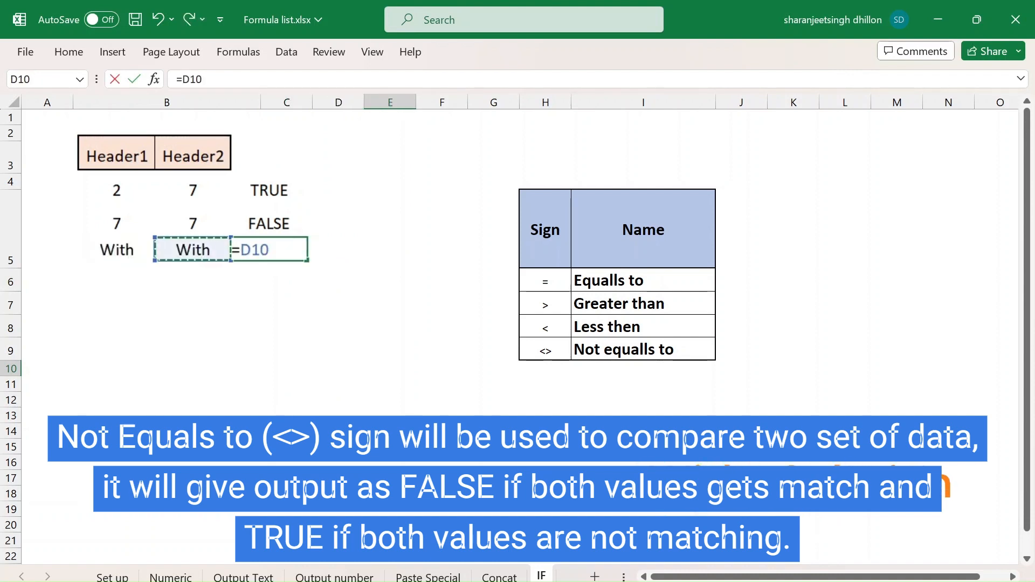
type("<>")
key("Left")
key("Left")
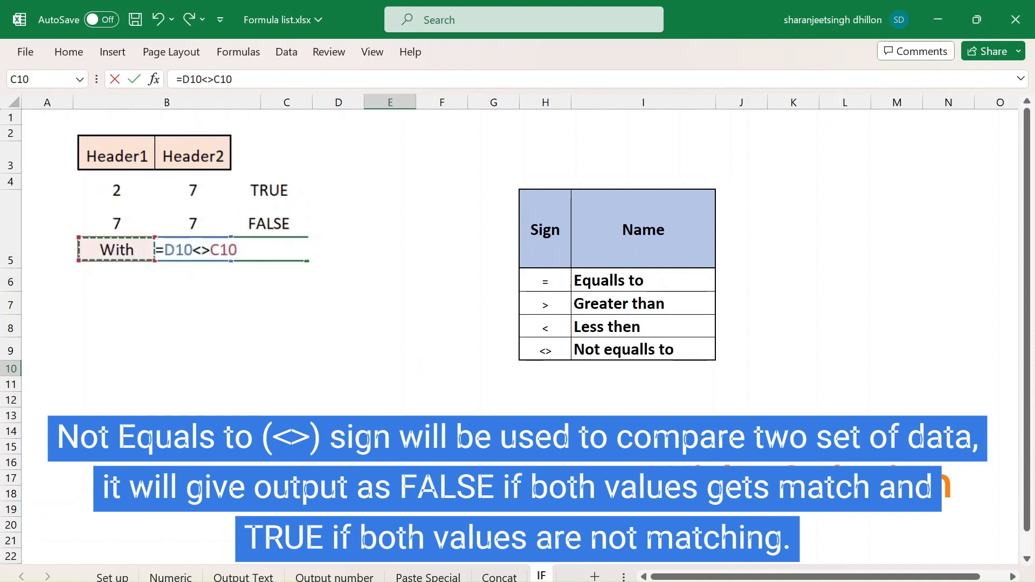
type("<>")
key("Return")
Enter With in C11 and With. including the trailing period in D11 as a non-matching text pair.
type("With")
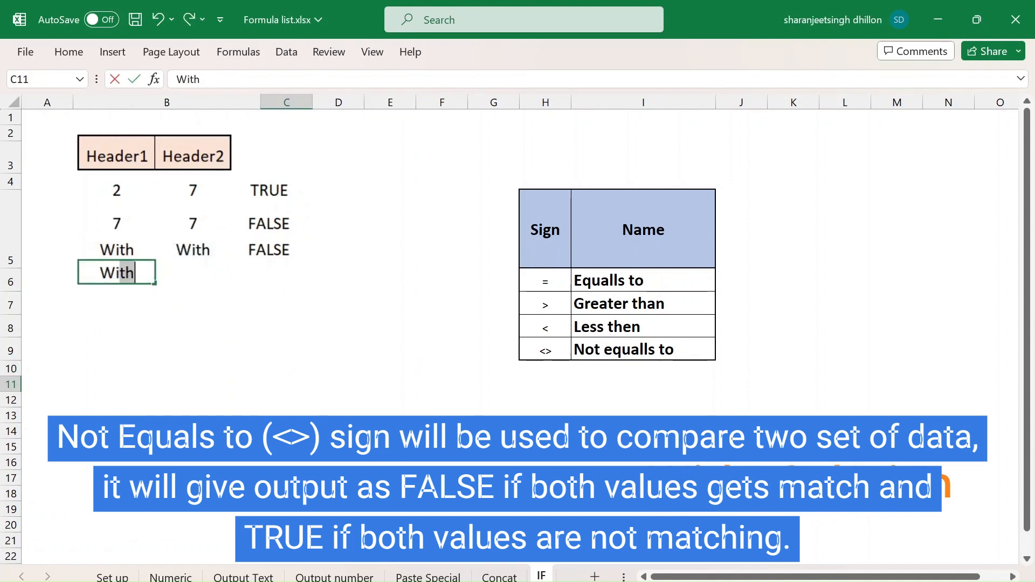
key("Tab")
type("With.")
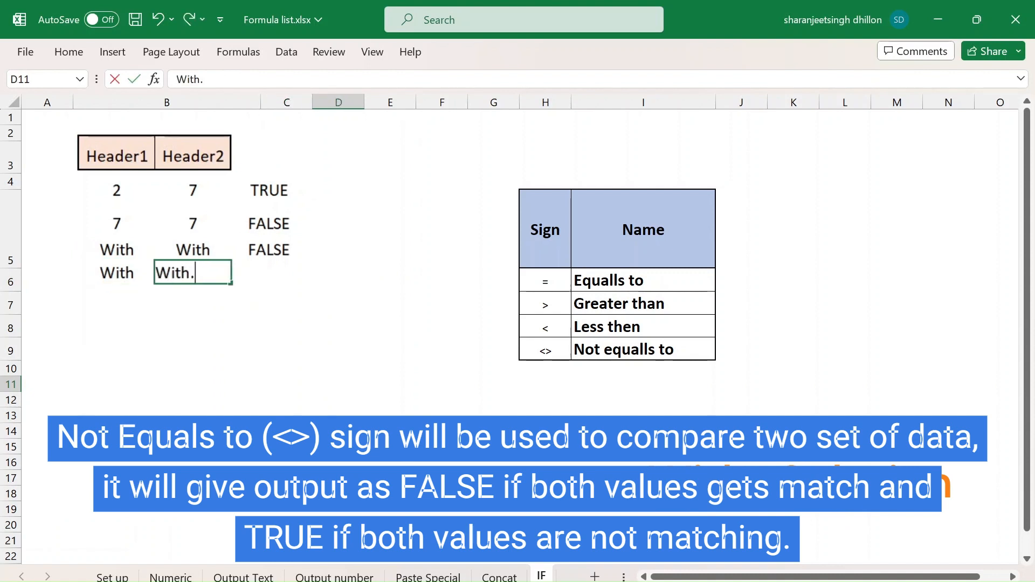
Compare the two texts in row 11 for inequality with the formula =D11<>C11 in E11.
key("Tab")
type("=")
key("Left")
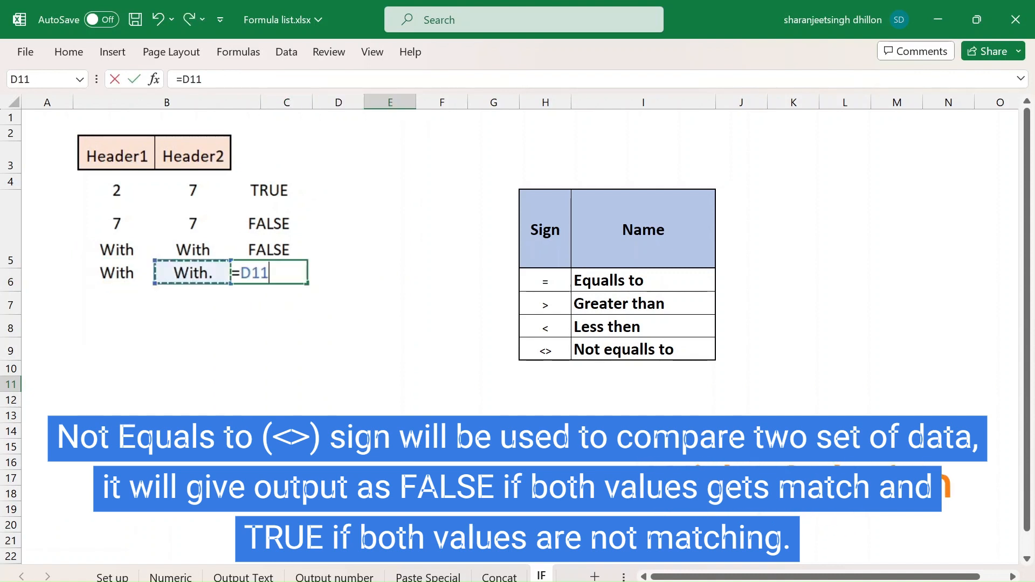
type("<>")
key("Left")
key("Left")
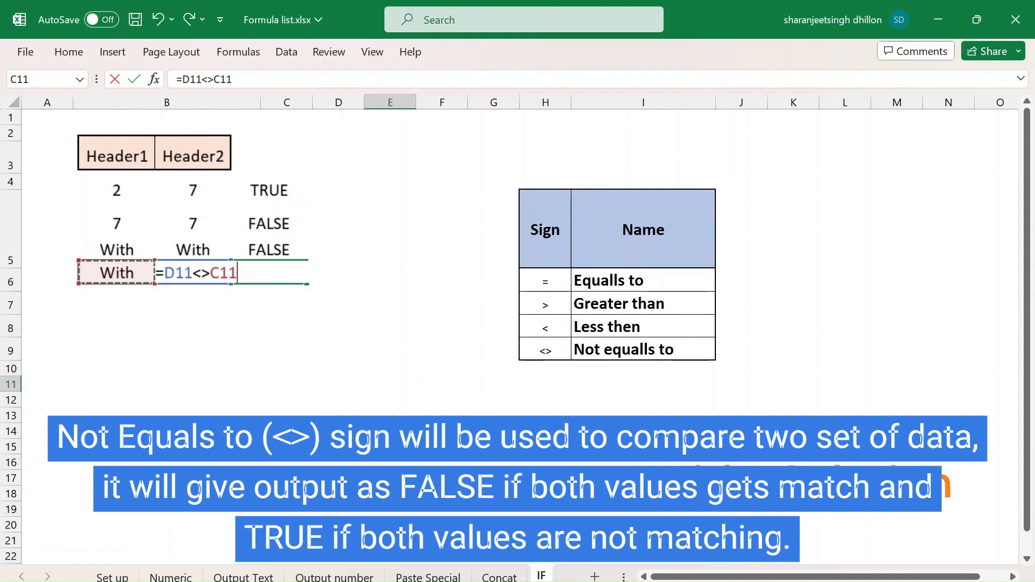
key("Return")
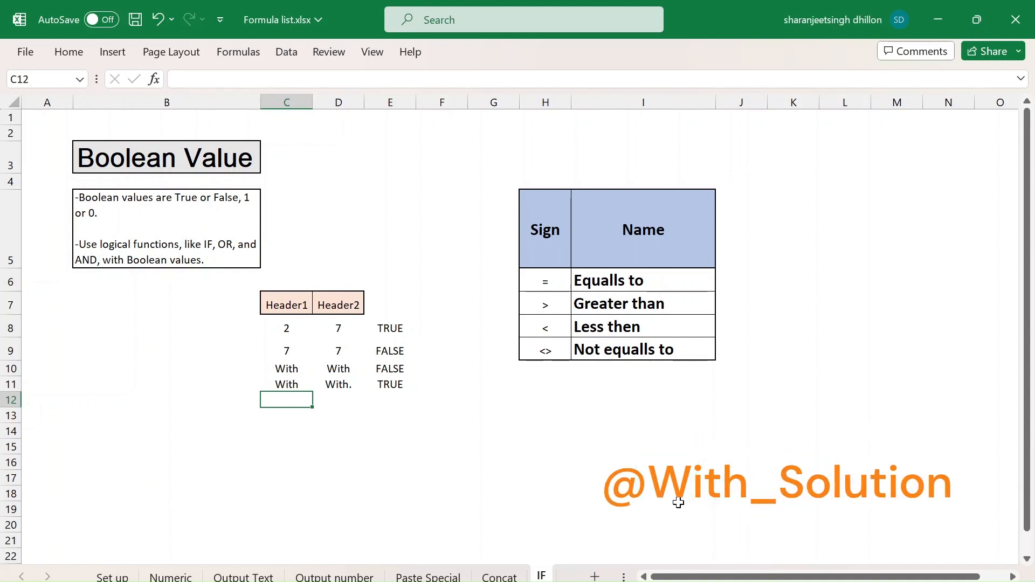
left_click(523, 398)
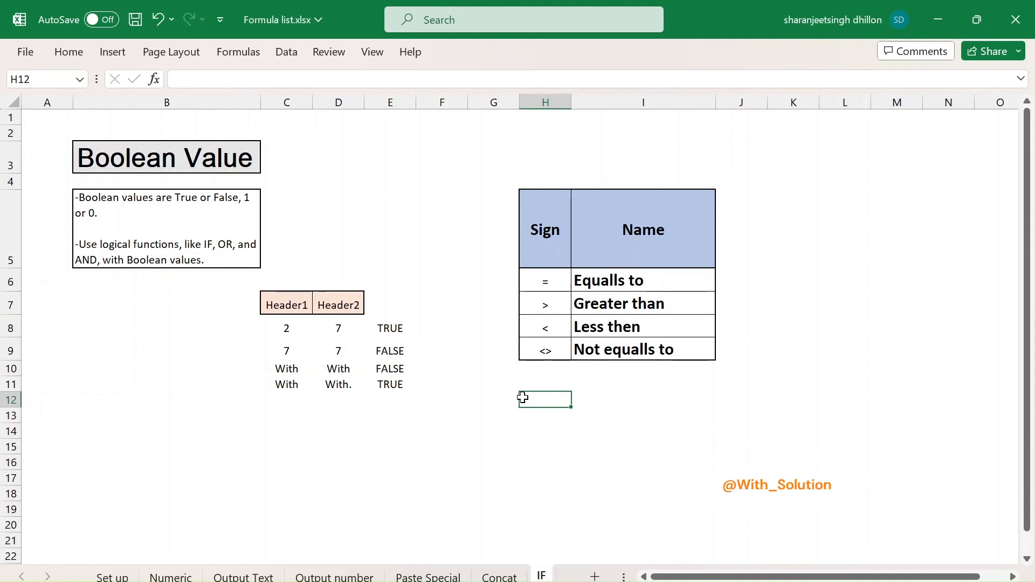
type("=IF(")
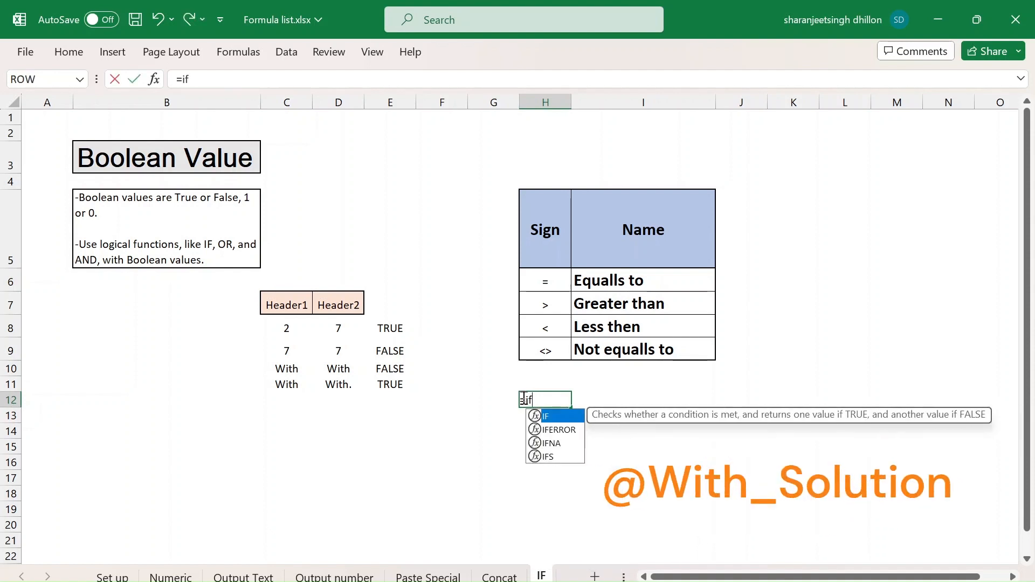
key("Left")
key("Left")
key("Left")
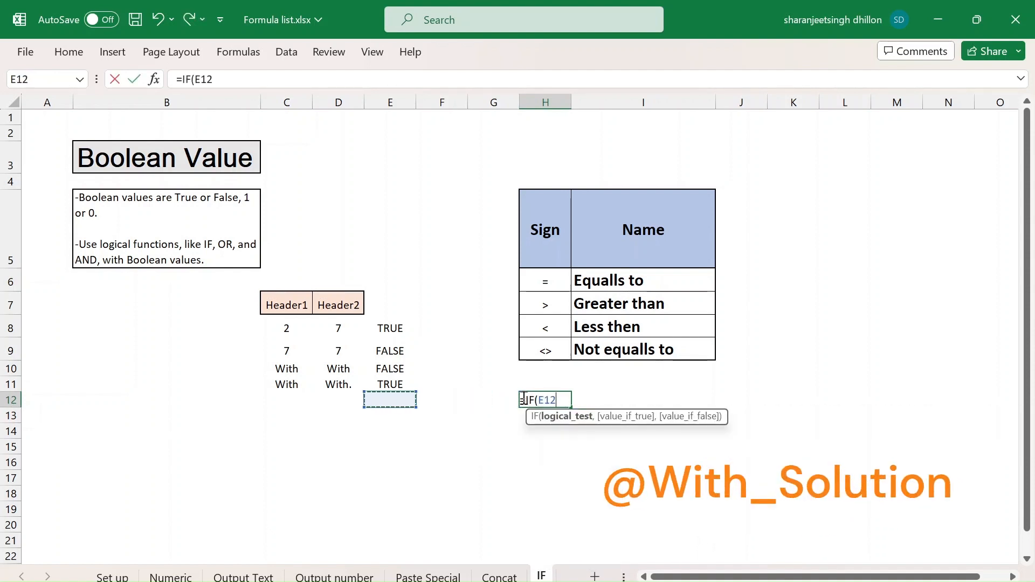
key("Up")
key("Left")
type("=")
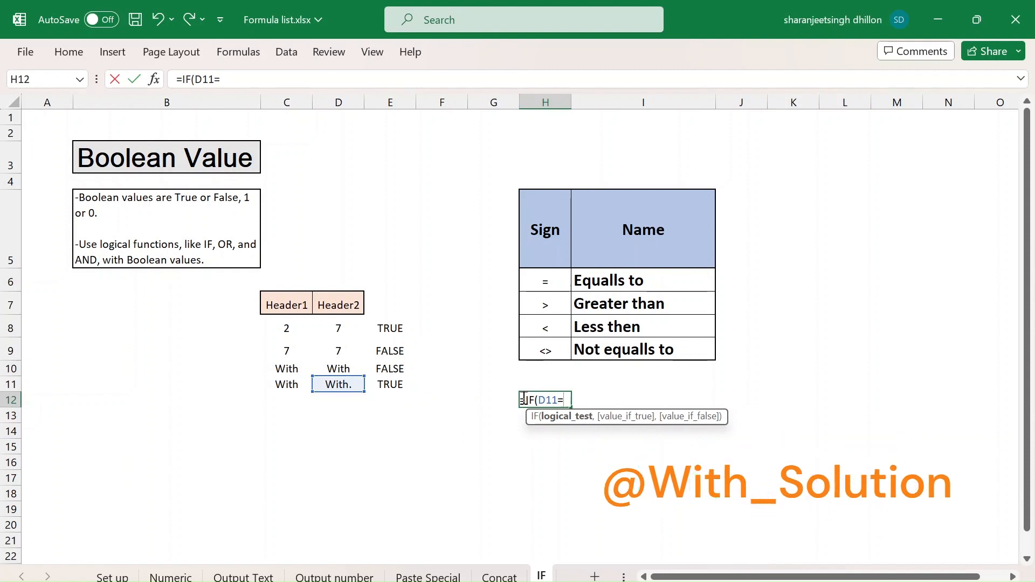
type("\"w")
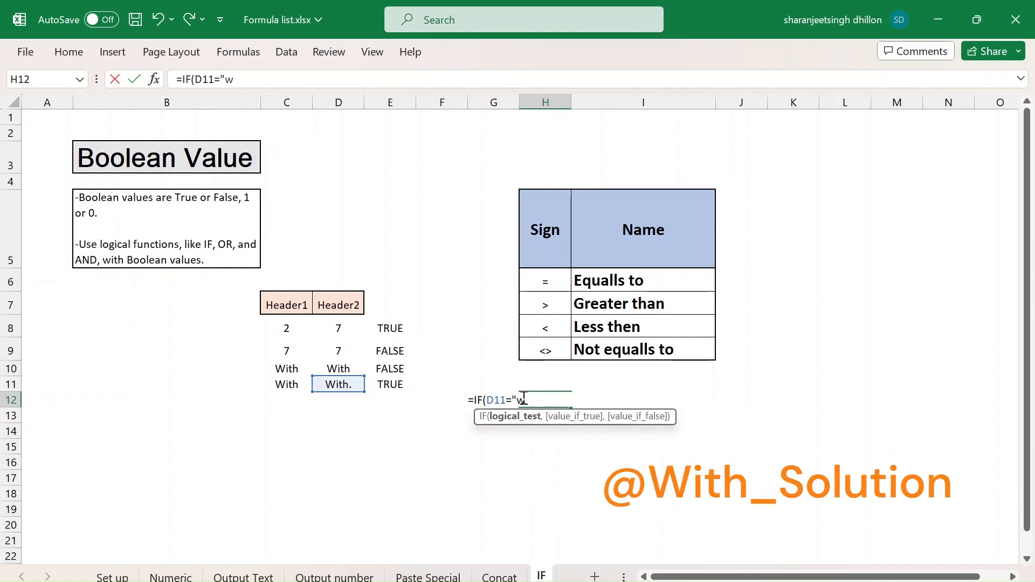
type("ith\"")
key("BackSpace")
key("BackSpace")
key("BackSpace")
key("BackSpace")
key("BackSpace")
key("BackSpace")
type("2")
key("Escape")
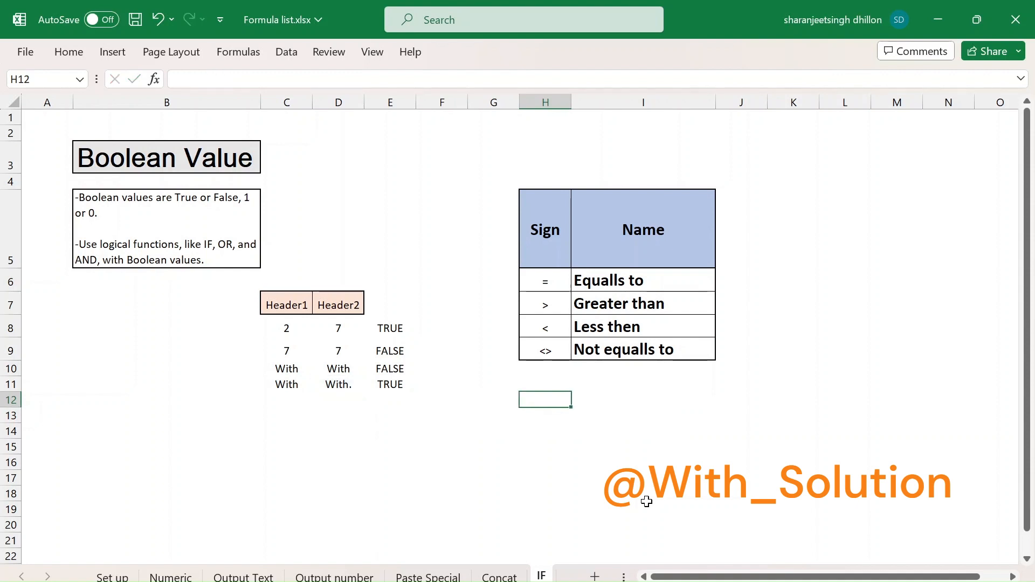